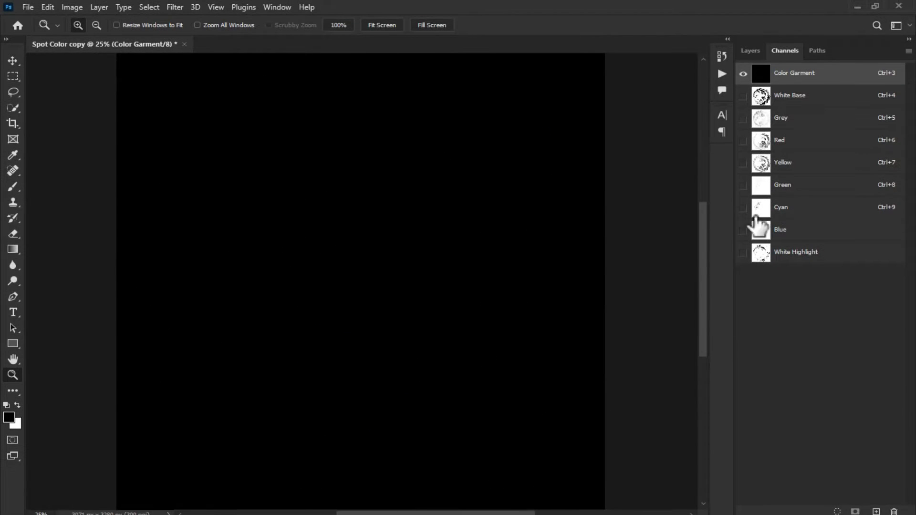
Turn on visibility for every spot channel to preview the full eagle separation
drag(743, 95, 742, 252)
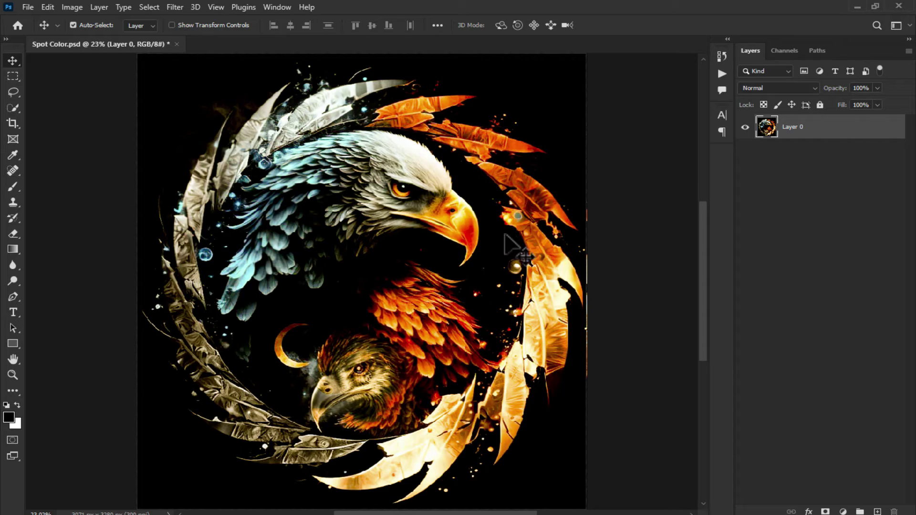
double_click(801, 127)
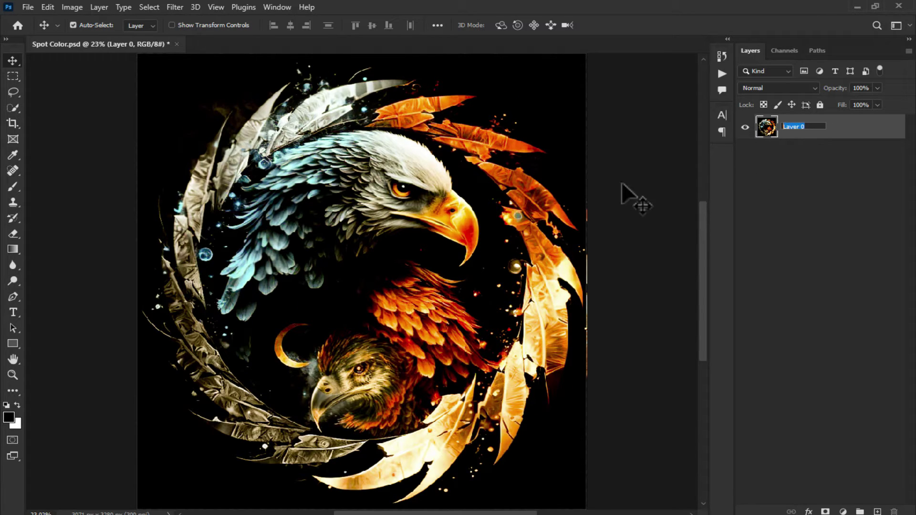
key(Return)
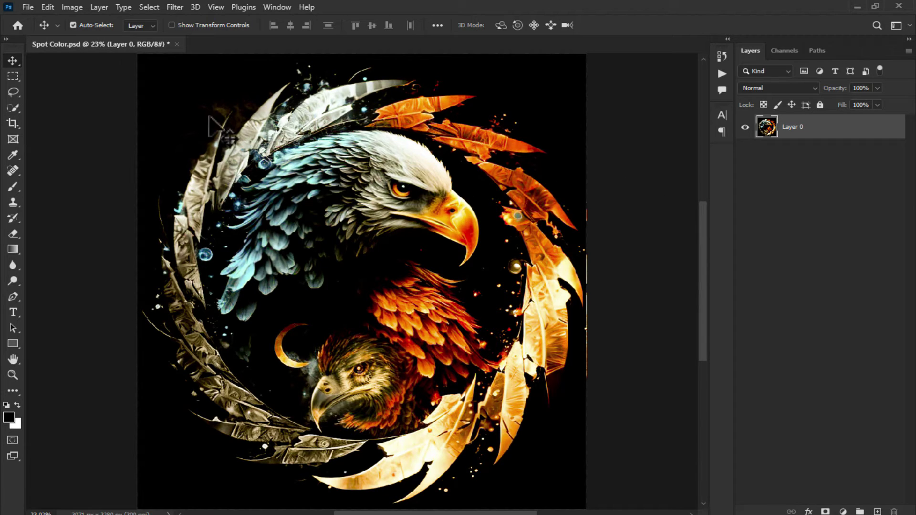
click(72, 9)
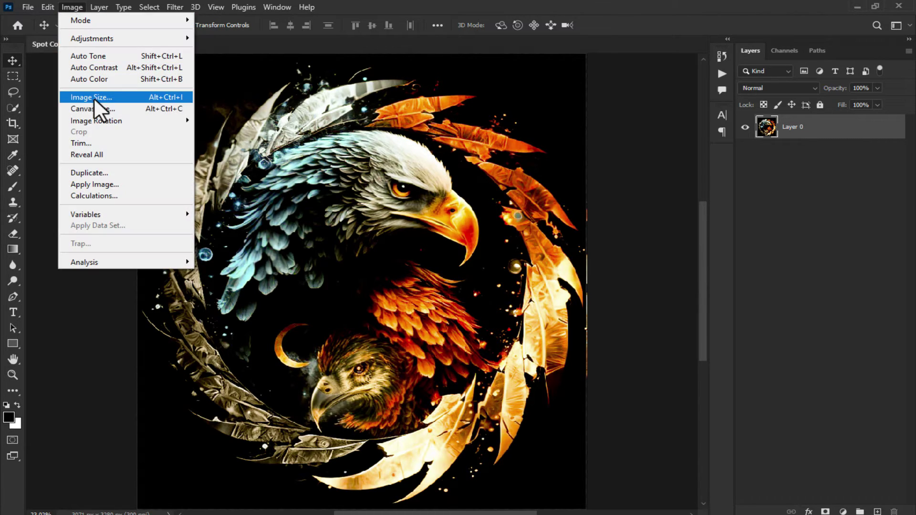
click(148, 99)
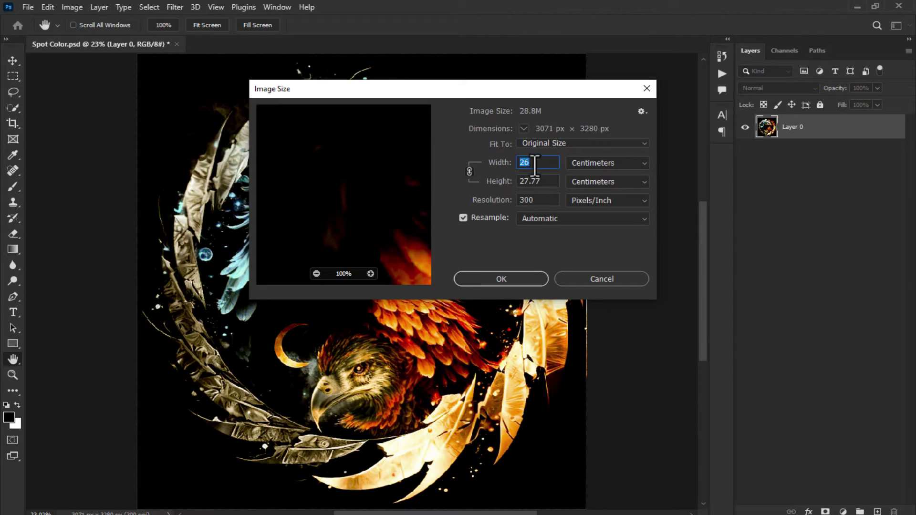
mouse_move(538, 164)
mouse_down()
mouse_move(508, 164)
mouse_move(471, 224)
mouse_up()
click(490, 280)
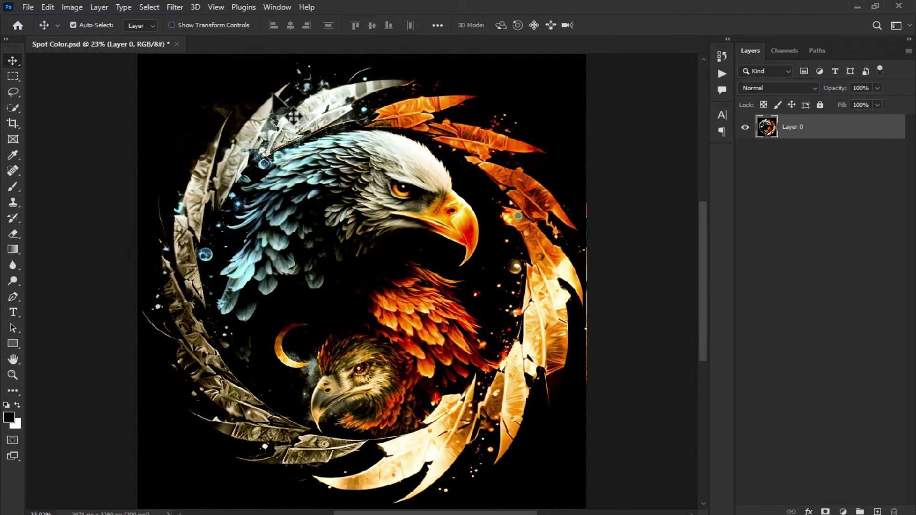
Play the SIMULATED BLACK GARMENT action from the Actions panel
click(277, 8)
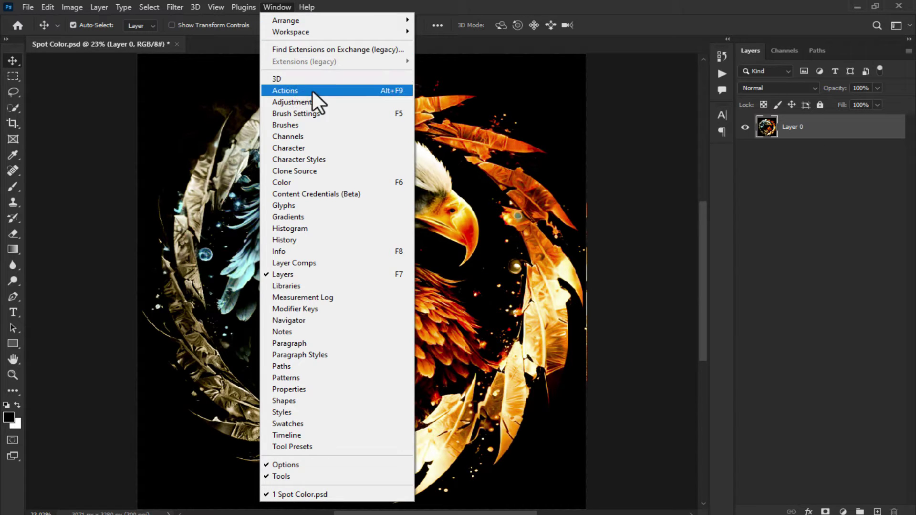
click(345, 91)
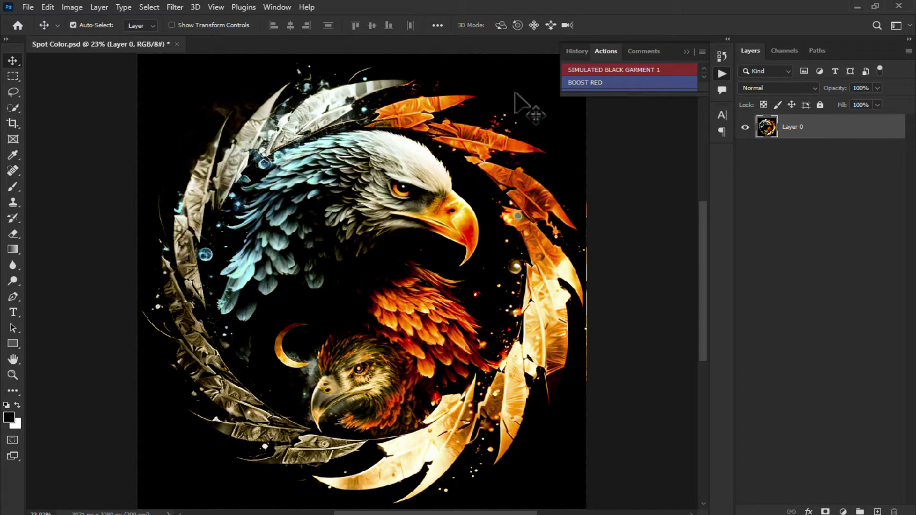
click(649, 69)
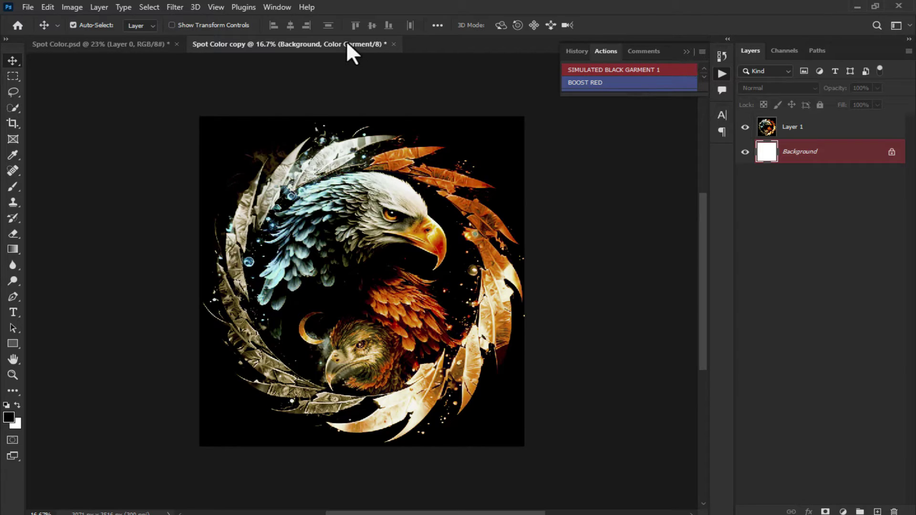
Float Spot Color.psd and Spot Color copy as separate windows, each fit to screen
drag(348, 44, 385, 64)
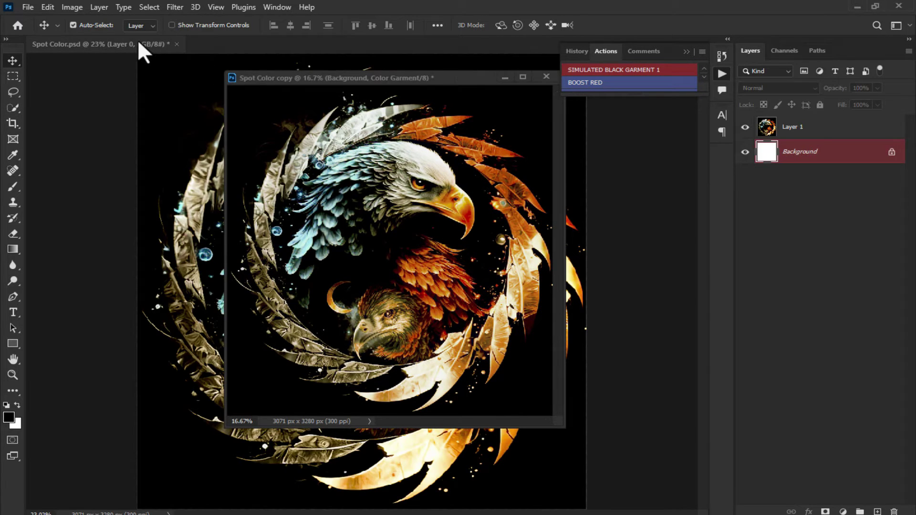
drag(137, 44, 136, 66)
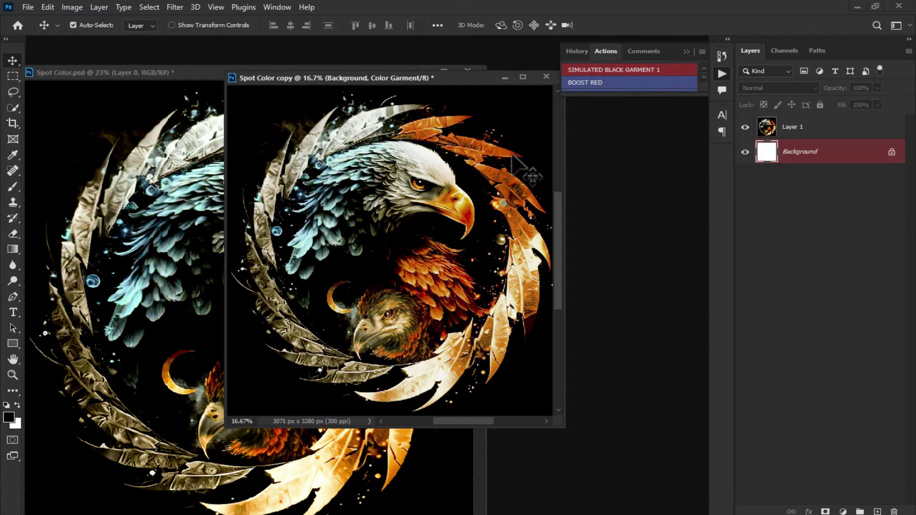
key(ctrl+0)
click(189, 188)
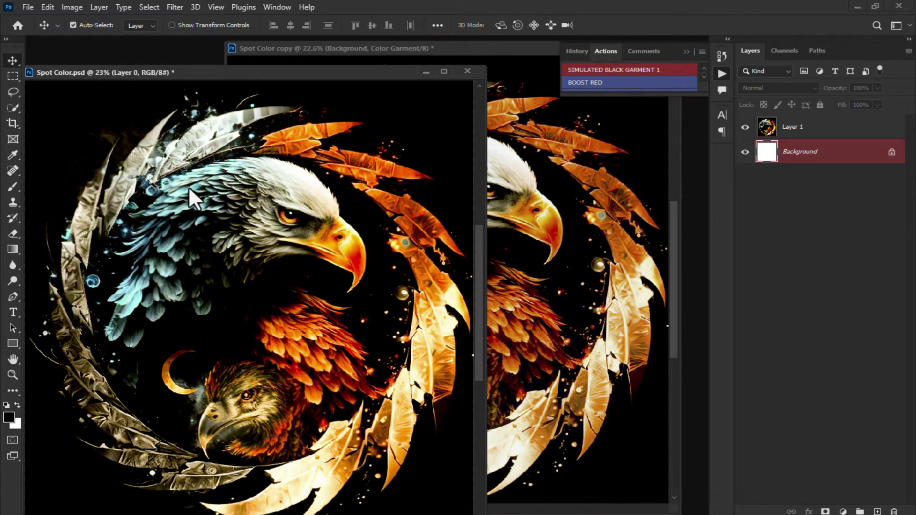
key(ctrl+0)
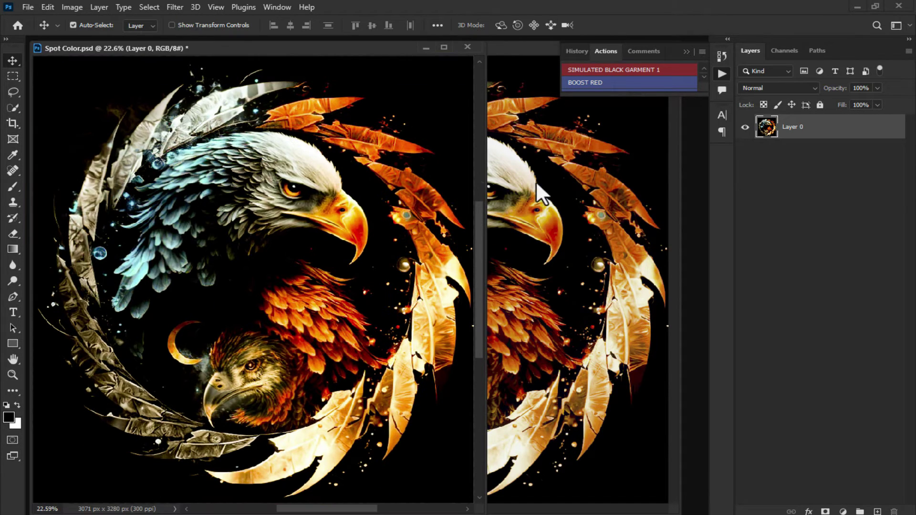
click(536, 181)
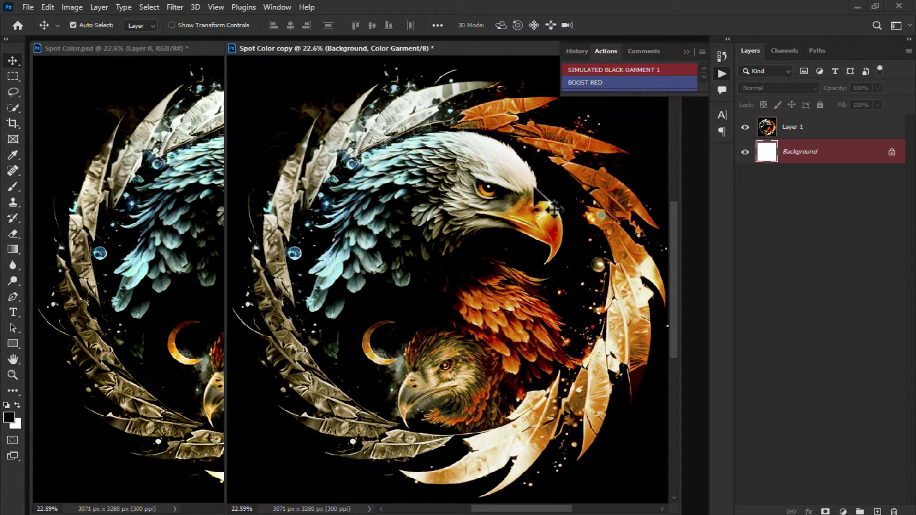
click(179, 148)
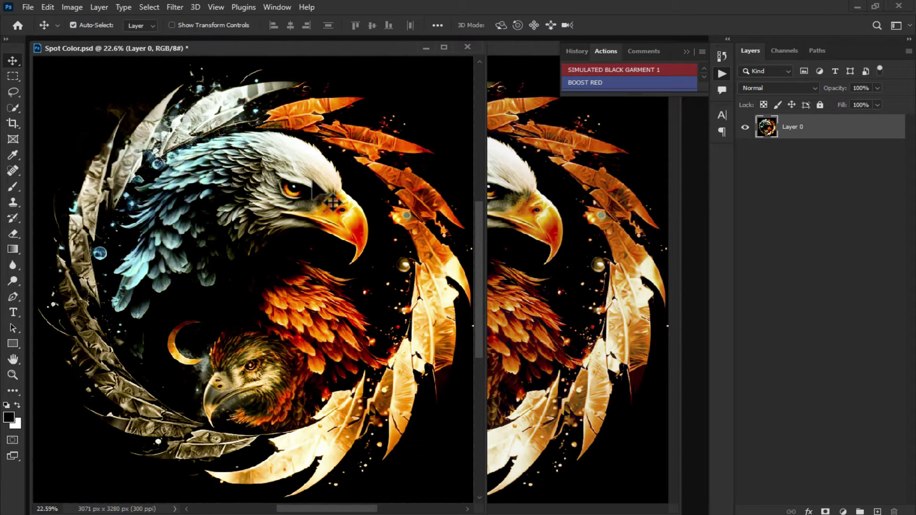
Arrange the two document windows side by side, sharing the screen
scroll(296, 191, right, 5)
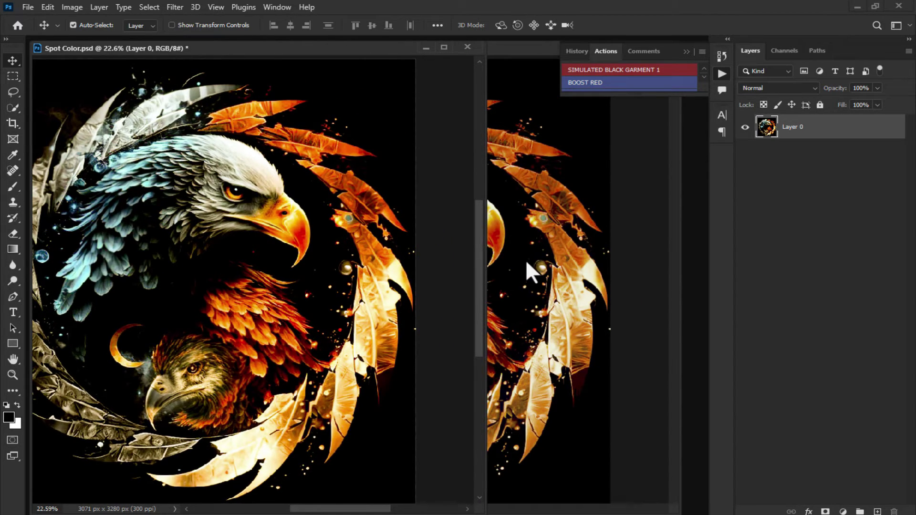
click(527, 267)
scroll(451, 244, up, 1)
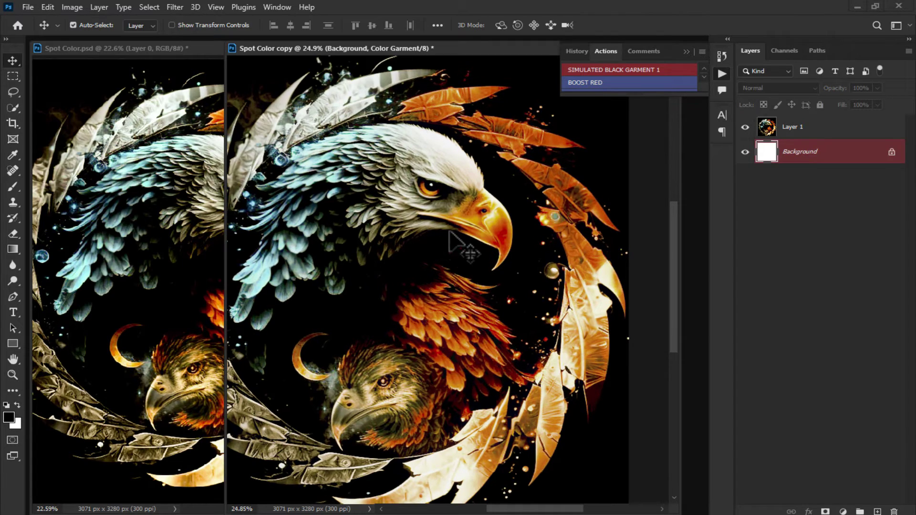
click(177, 213)
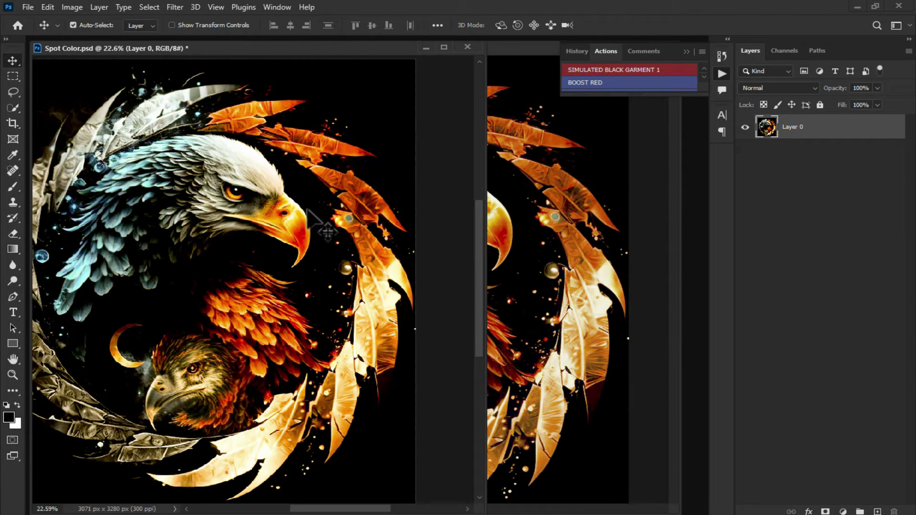
drag(276, 48, 254, 47)
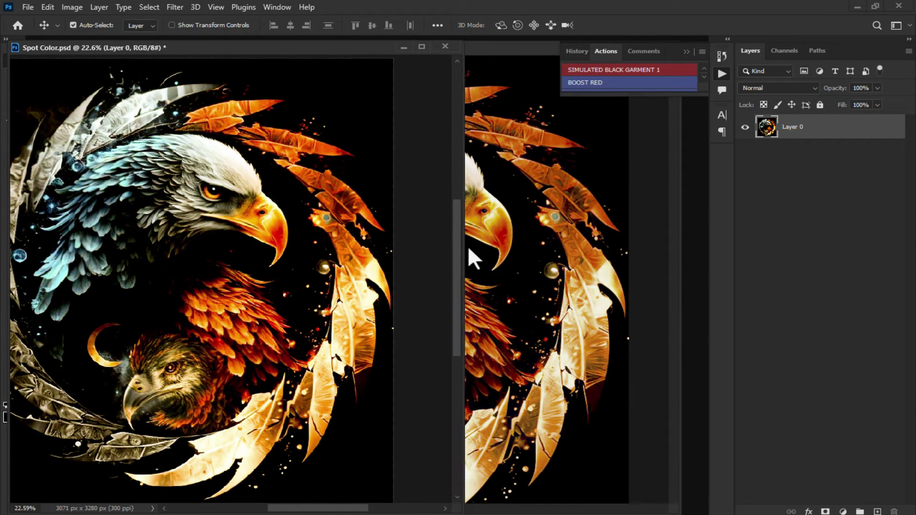
drag(463, 245, 399, 247)
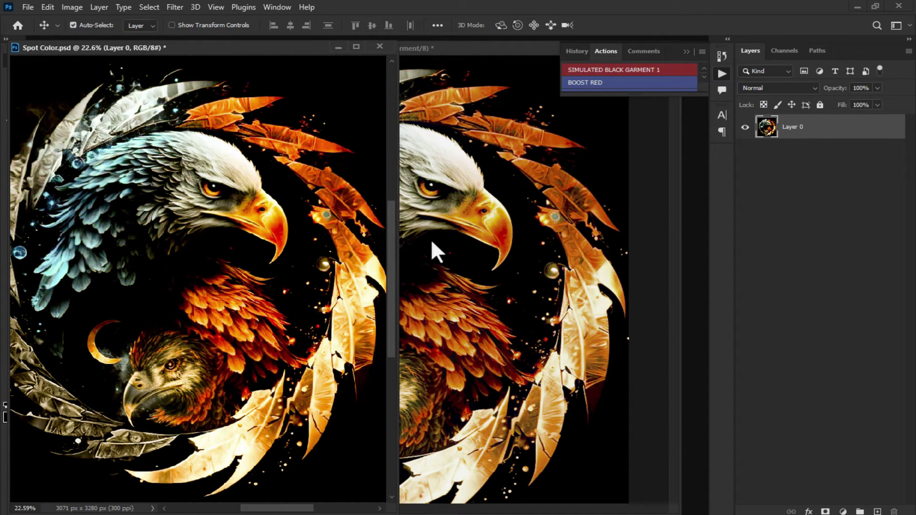
key(z)
click(482, 233)
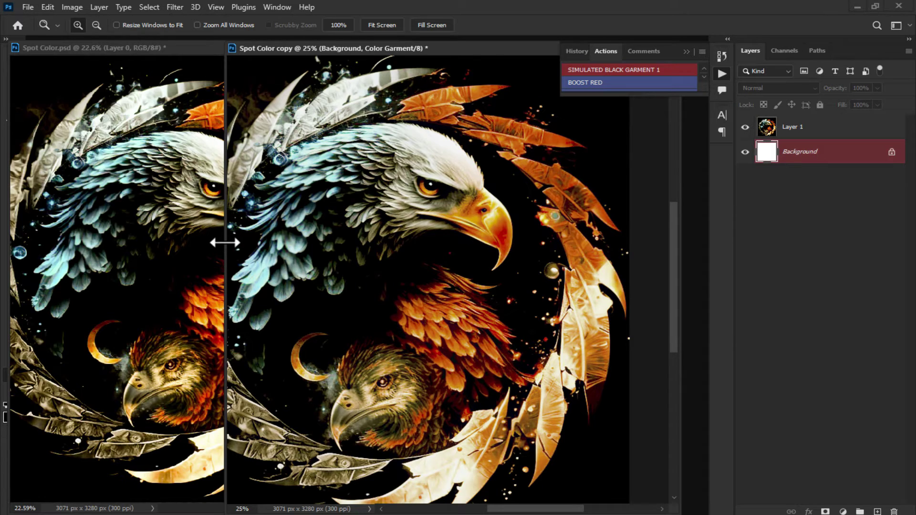
drag(225, 243, 328, 253)
click(279, 216)
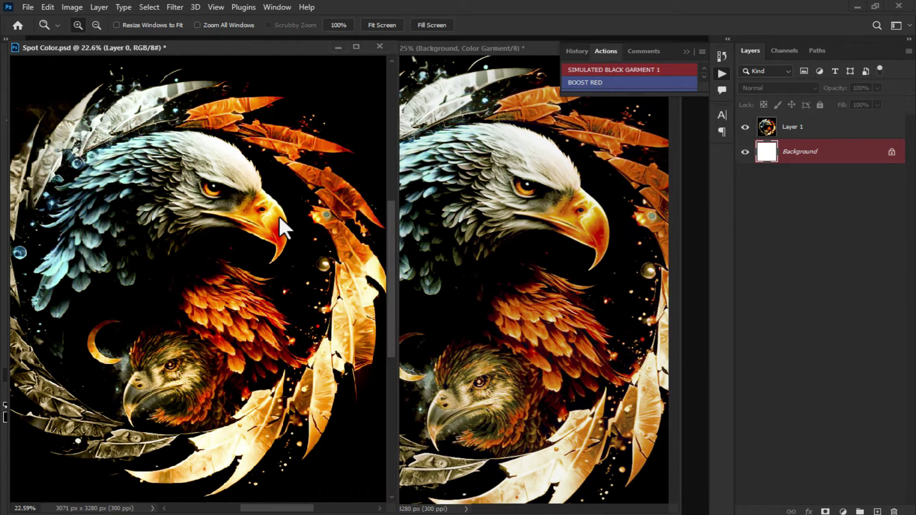
click(454, 225)
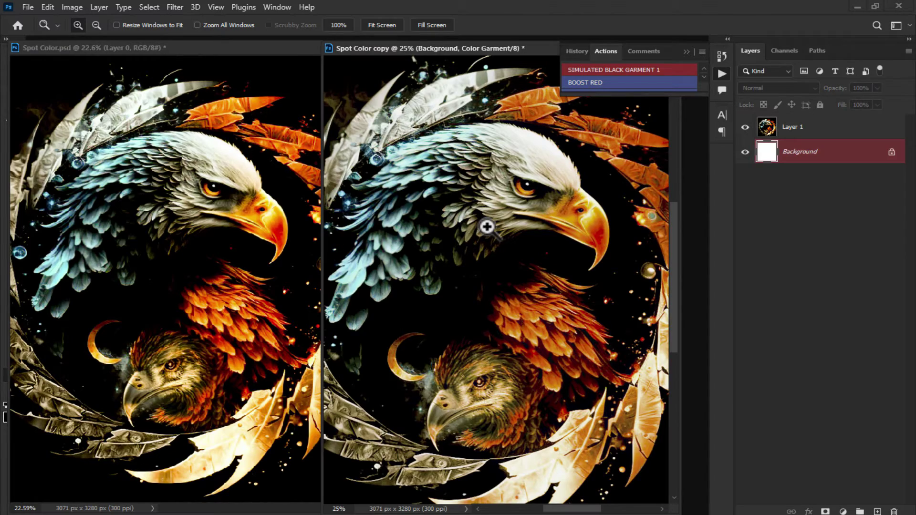
Zoom both documents in and frame the eagle's head and beak
shift+click(486, 228)
drag(505, 219, 422, 234)
shift+click(468, 215)
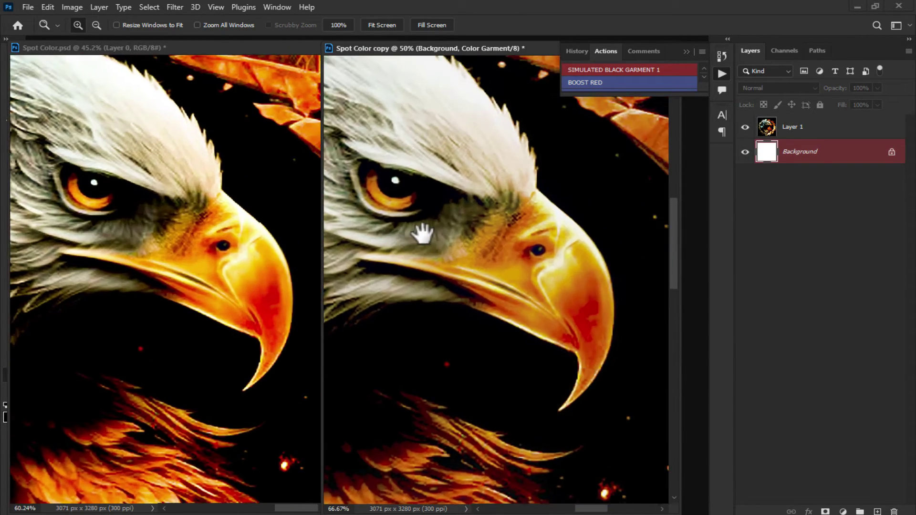
alt+click(472, 260)
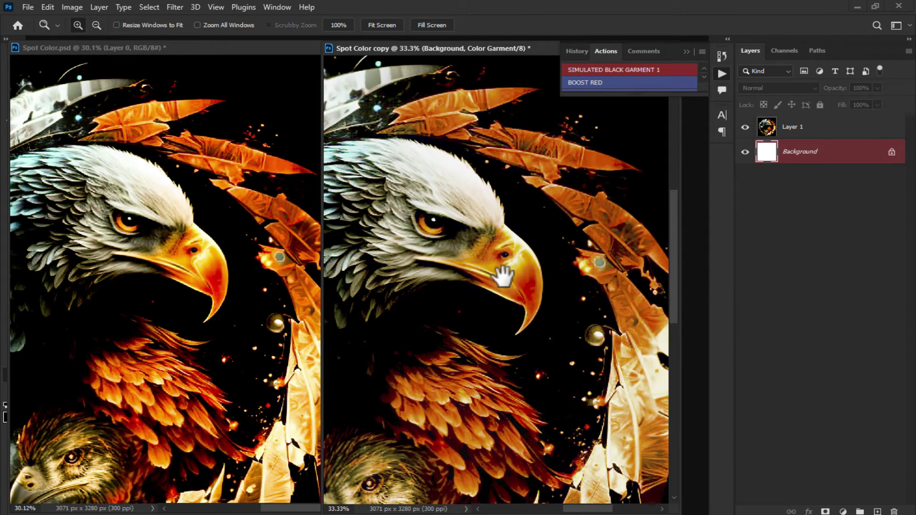
drag(504, 276, 451, 229)
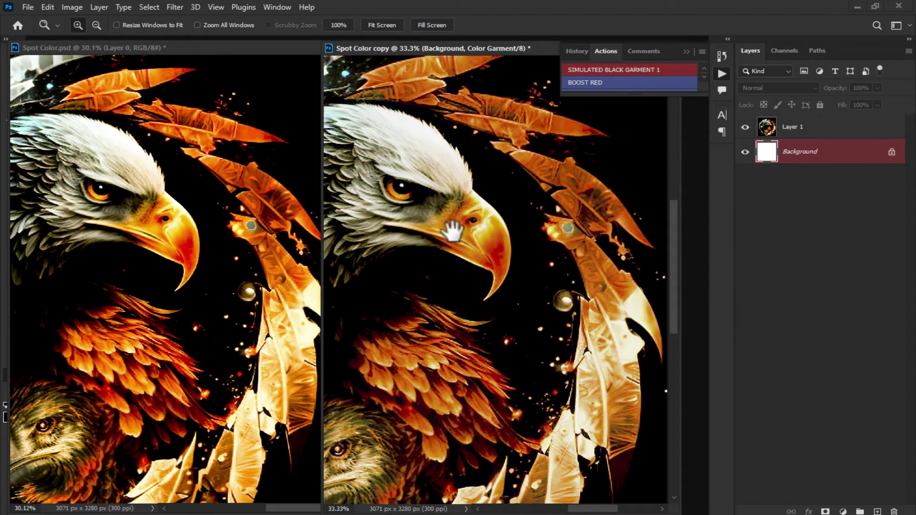
Check the Red spot channel's options and zoom in on the eagle's beak
click(783, 51)
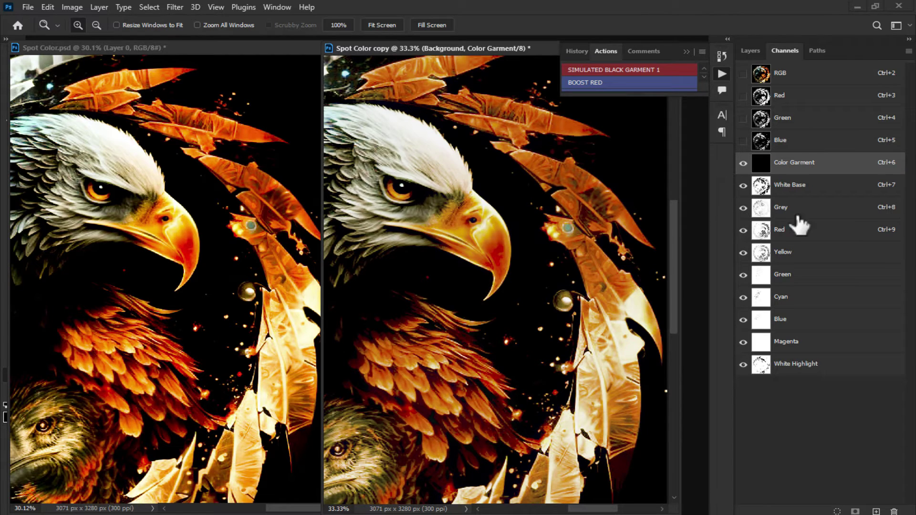
double_click(821, 235)
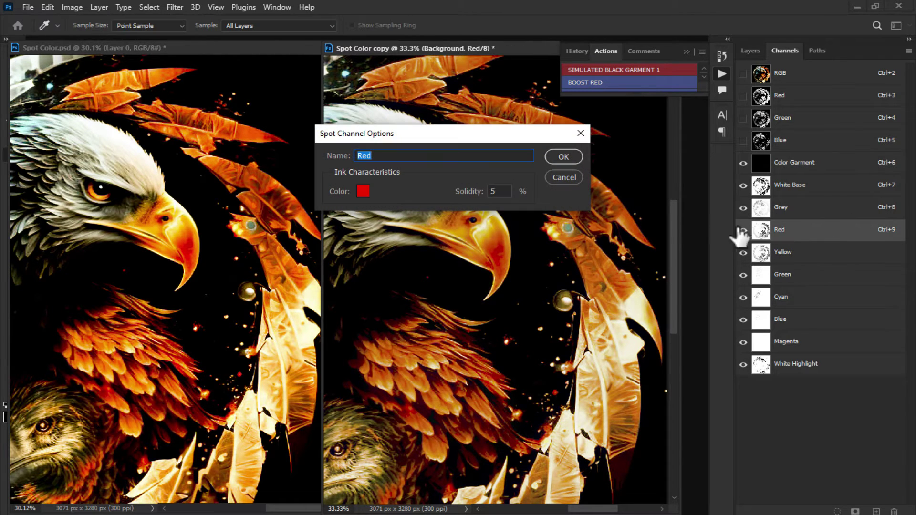
click(565, 179)
key(z)
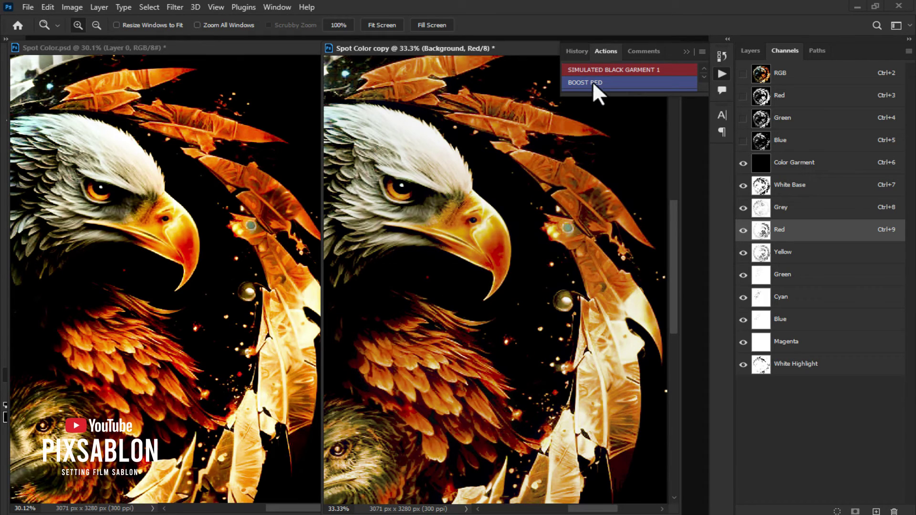
key(ctrl+6)
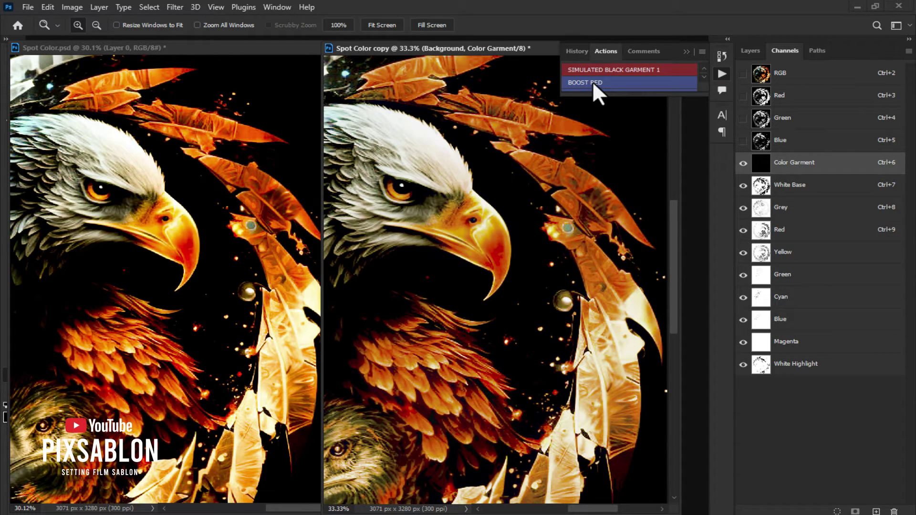
shift+click(511, 253)
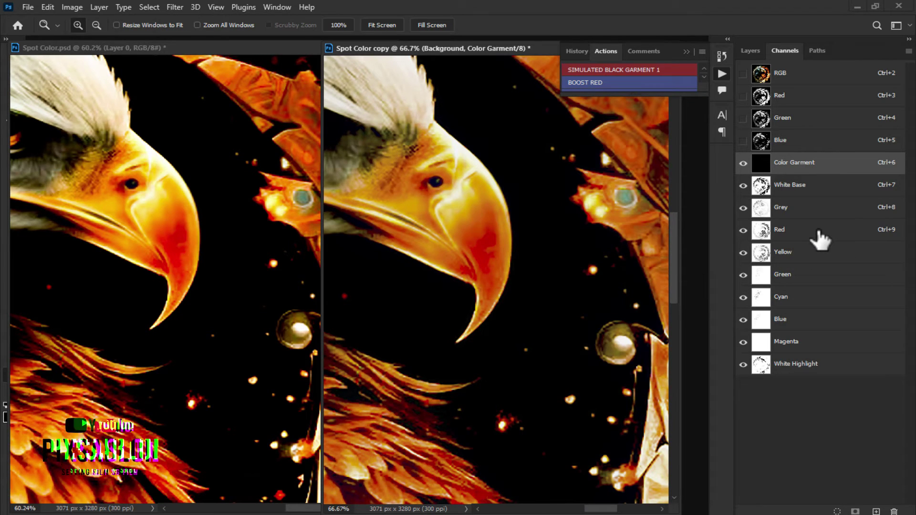
Compare the Red spot channel against Color Garment, rechecking Red's options
click(813, 231)
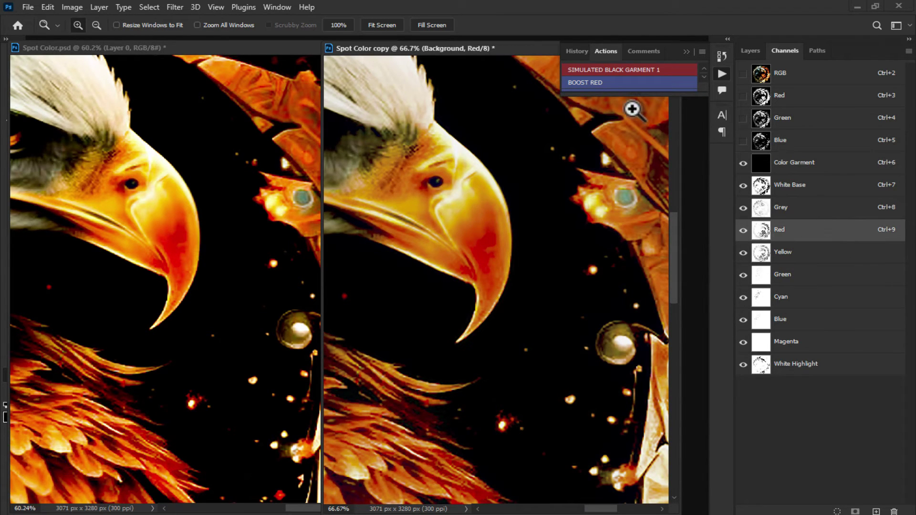
click(592, 83)
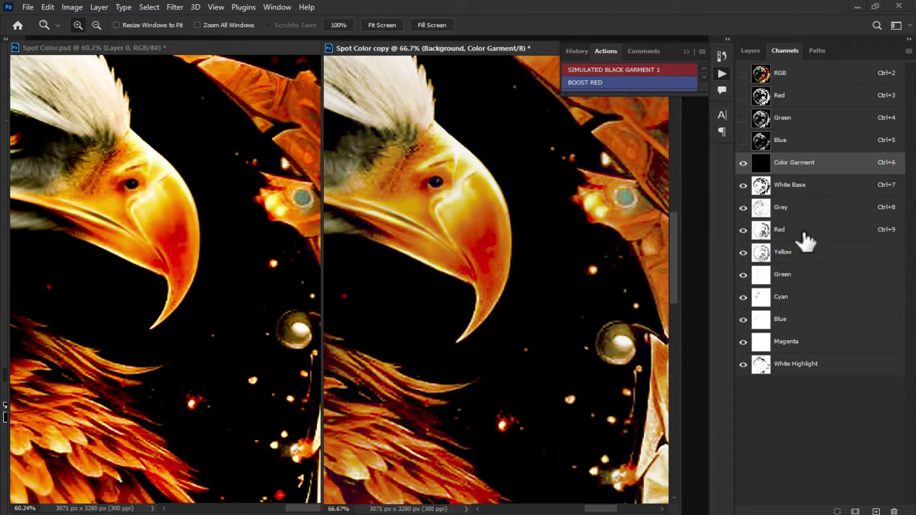
click(804, 234)
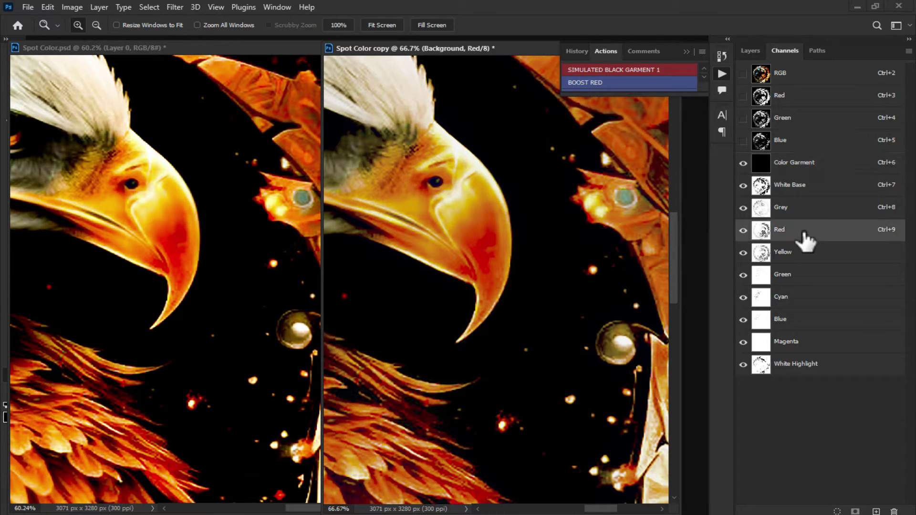
click(593, 83)
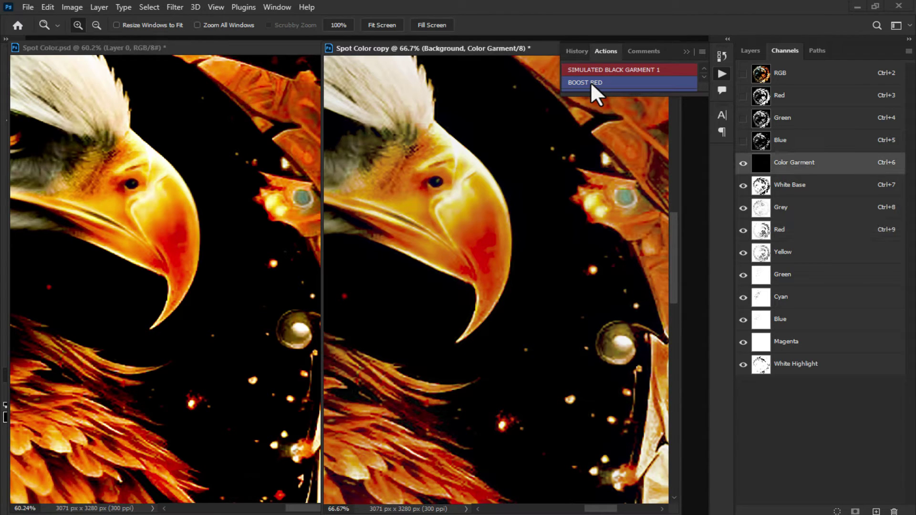
double_click(794, 234)
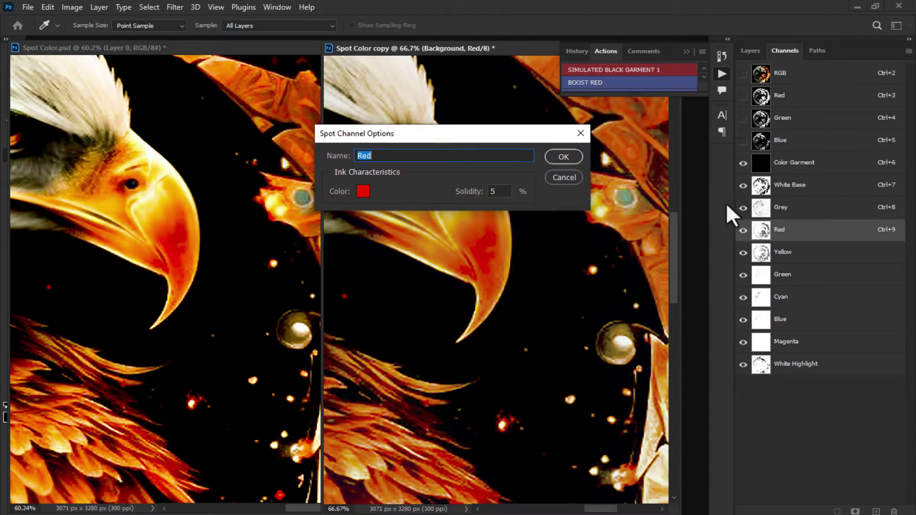
click(564, 177)
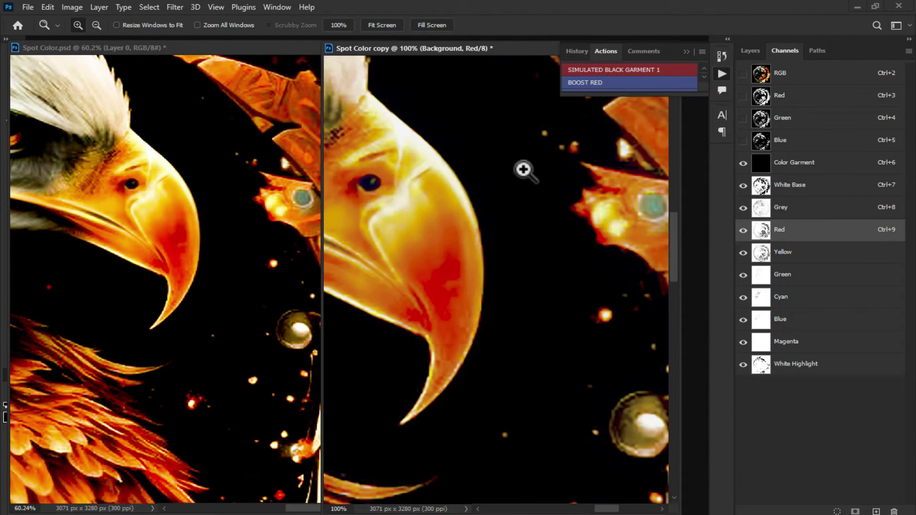
key(ctrl+6)
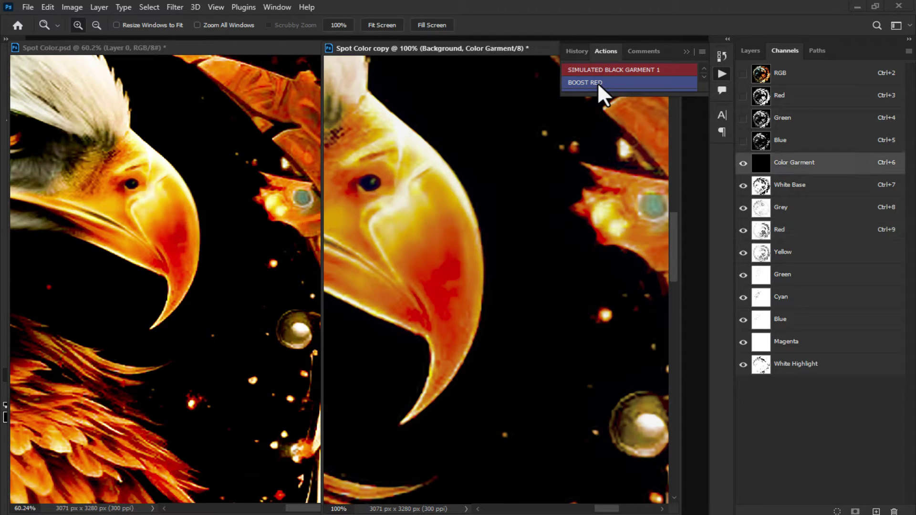
Fit both documents on screen and float them as overlapping windows
right_click(447, 202)
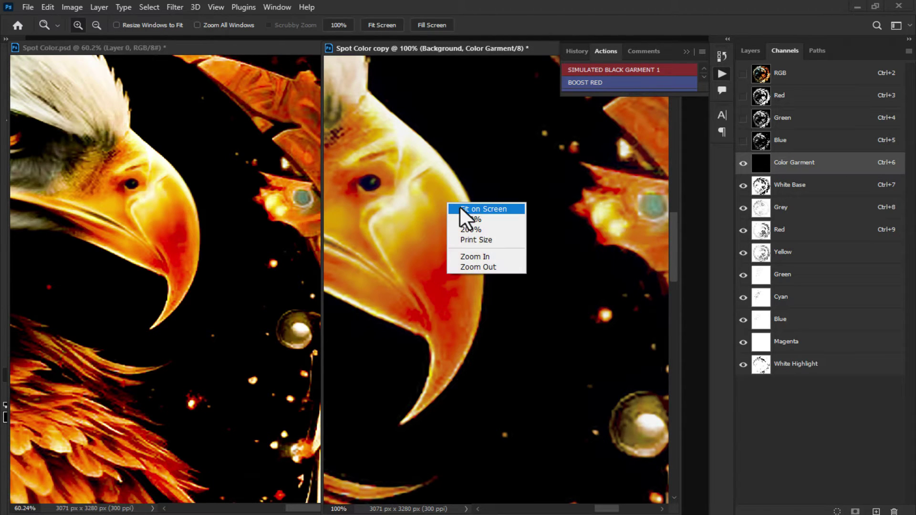
click(468, 209)
right_click(177, 174)
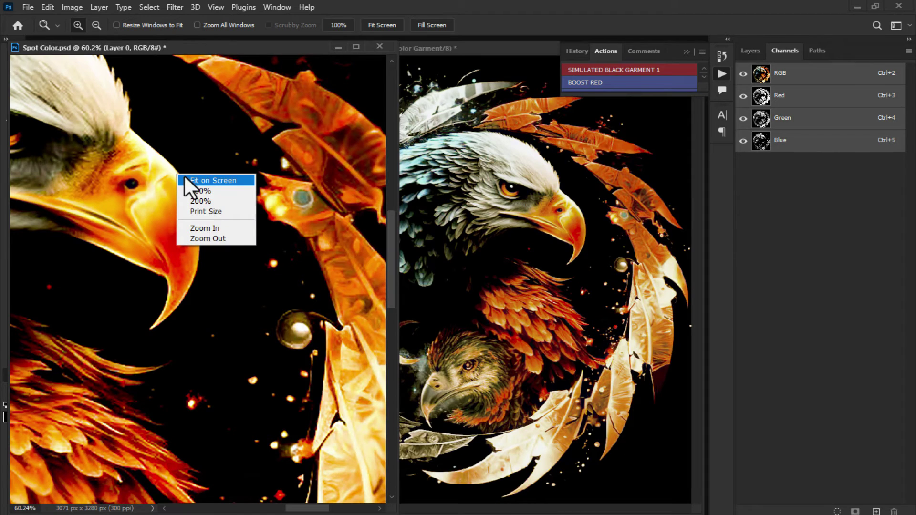
click(191, 181)
click(533, 258)
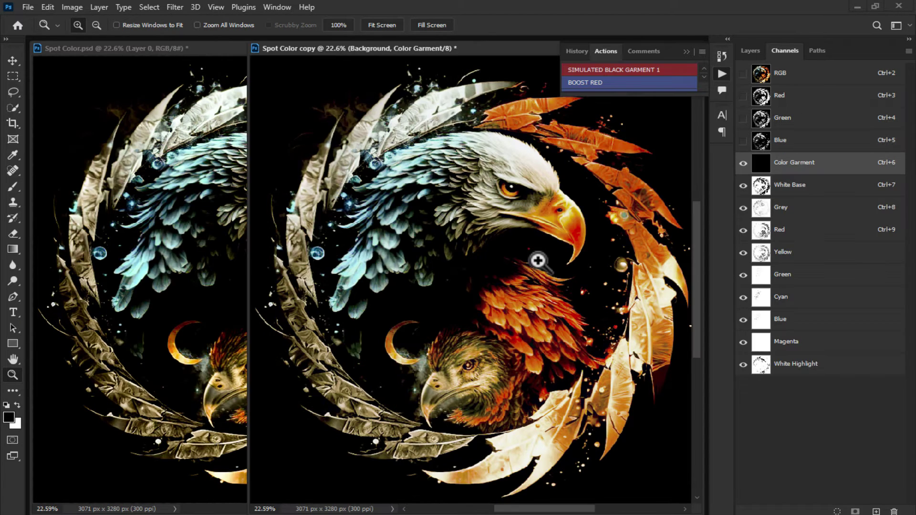
drag(176, 47, 143, 48)
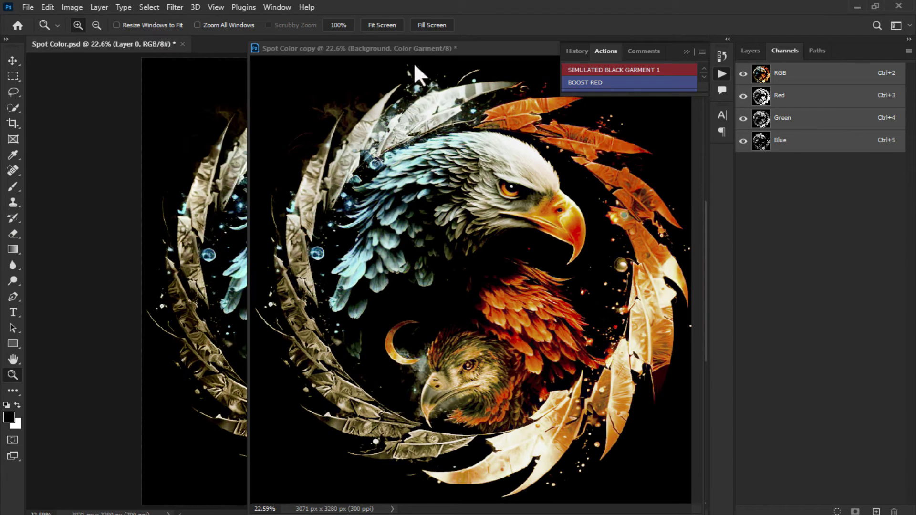
drag(405, 49, 409, 125)
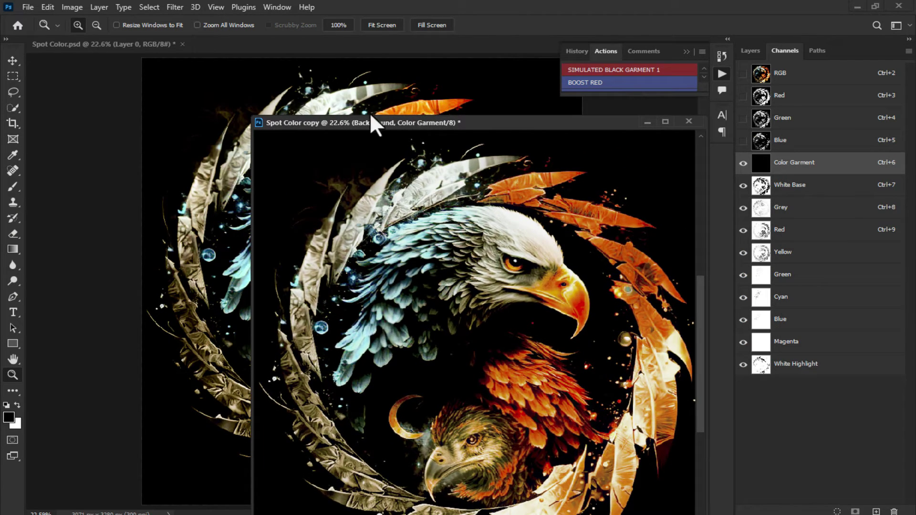
drag(139, 44, 144, 86)
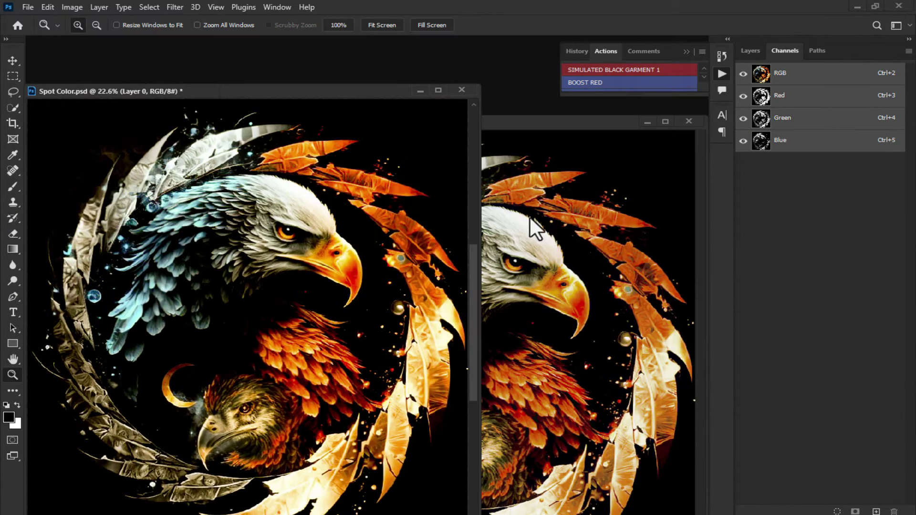
Zoom in on the blue wing feathers, then back out to 50%
click(544, 349)
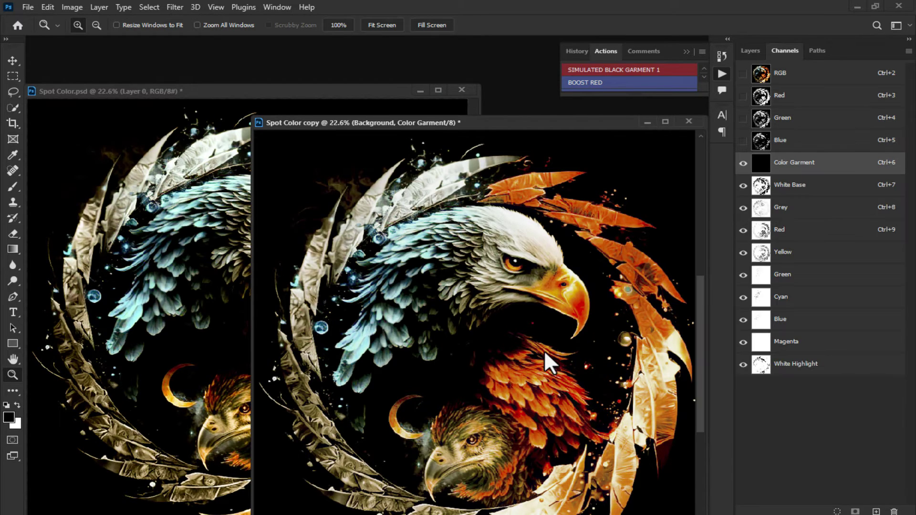
shift+click(528, 358)
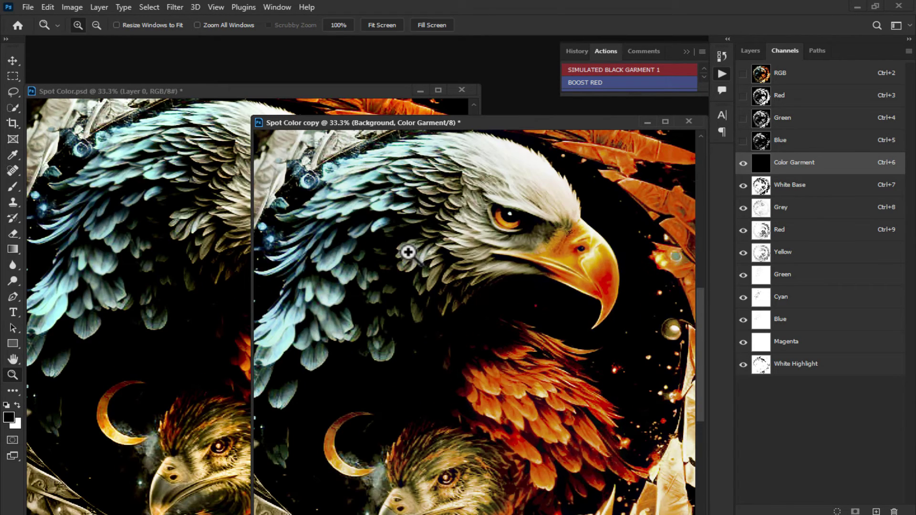
shift+click(410, 252)
shift+click(399, 247)
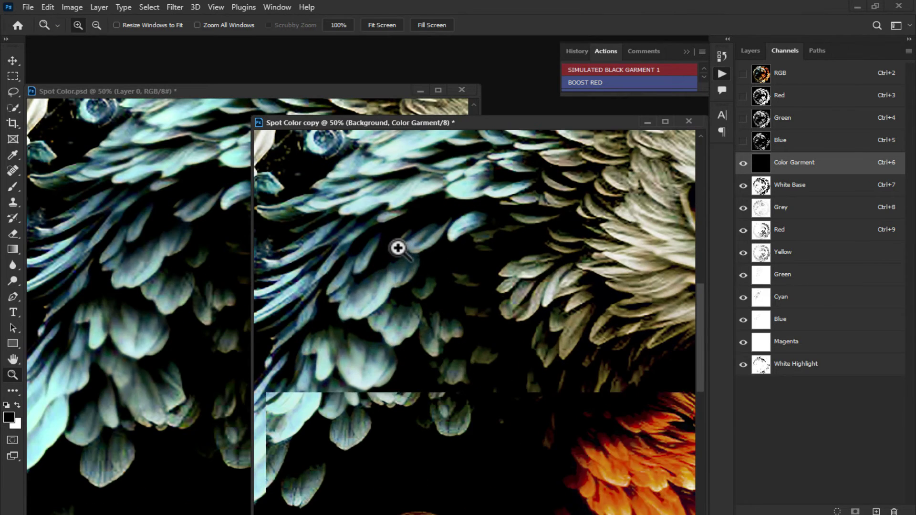
alt+shift+click(429, 266)
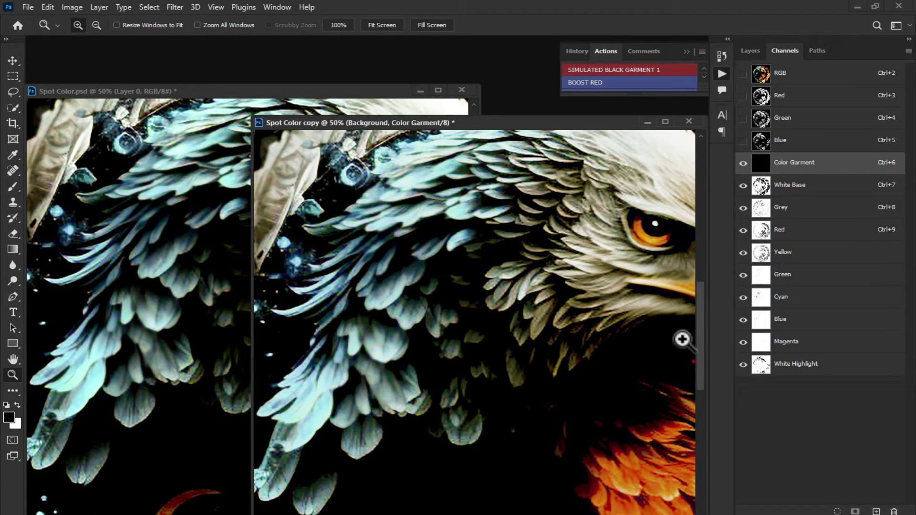
Check the Blue and Cyan spot channel options and hide the Blue channel
double_click(802, 325)
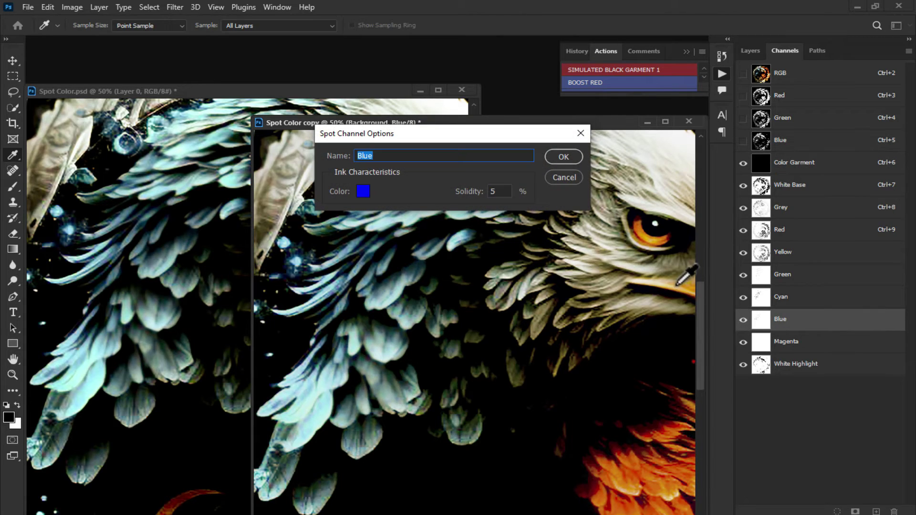
key(Escape)
click(743, 320)
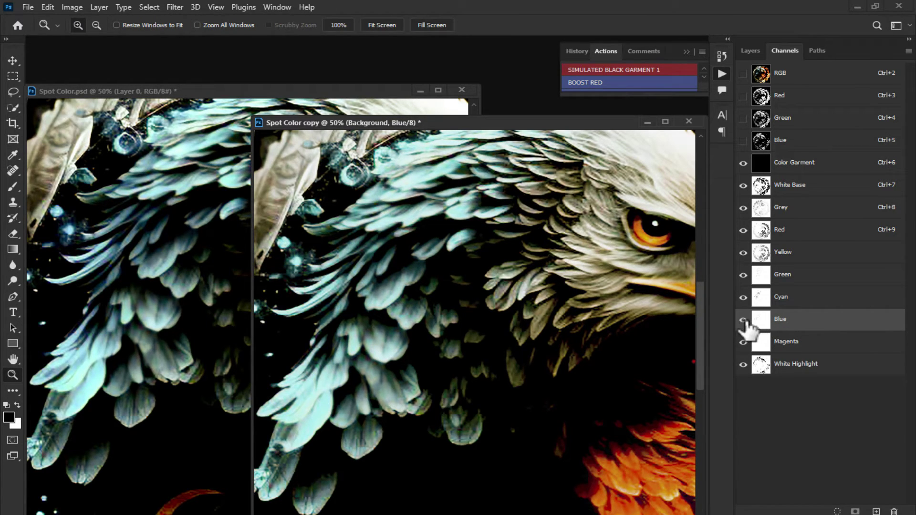
double_click(842, 306)
key(Escape)
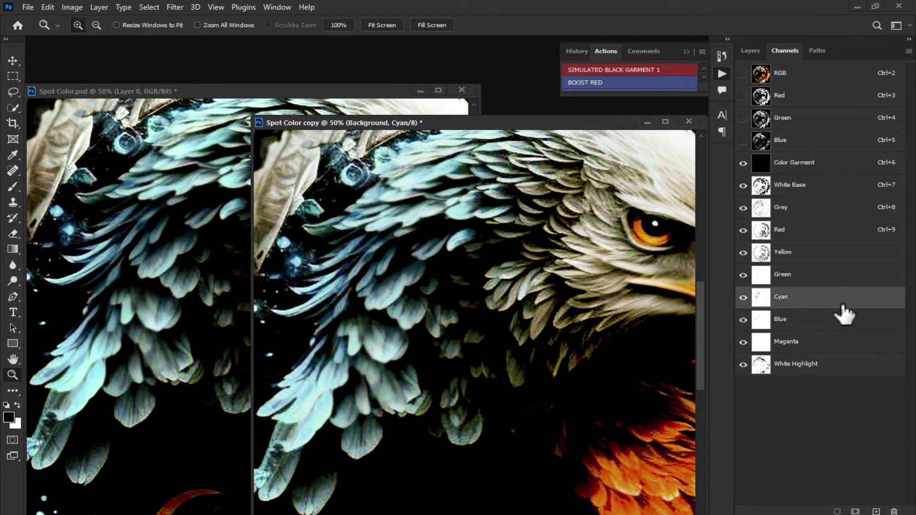
Apply Levels to the Cyan channel with input levels 0, 0.64 and 232
key(ctrl+l)
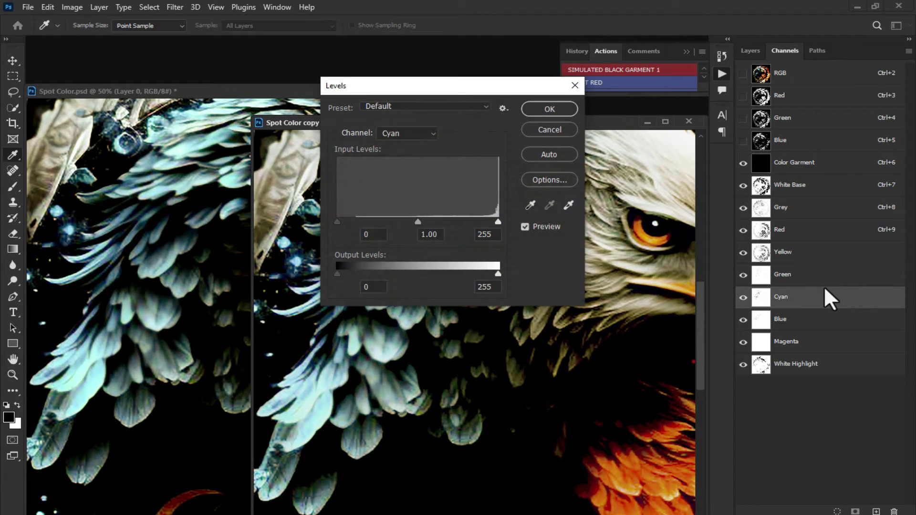
drag(453, 101, 681, 172)
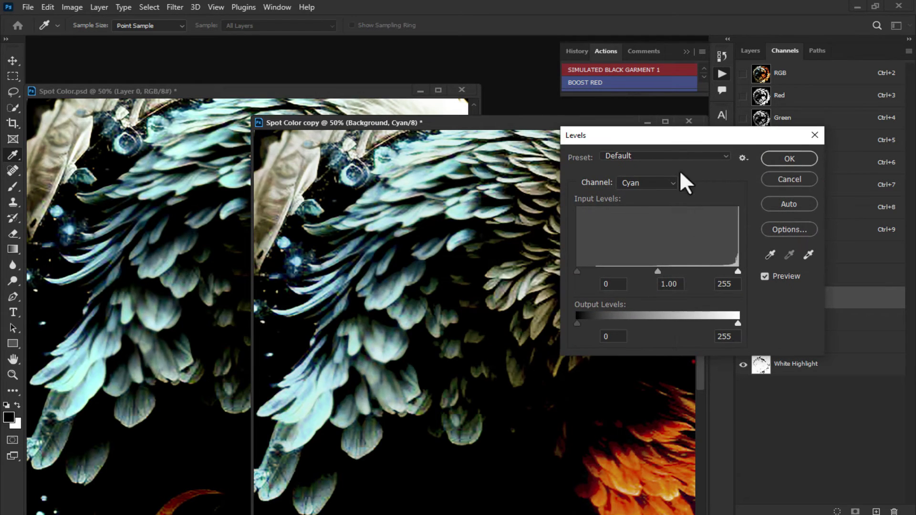
drag(656, 271, 695, 272)
drag(734, 273, 723, 272)
key(Tab)
drag(677, 271, 670, 271)
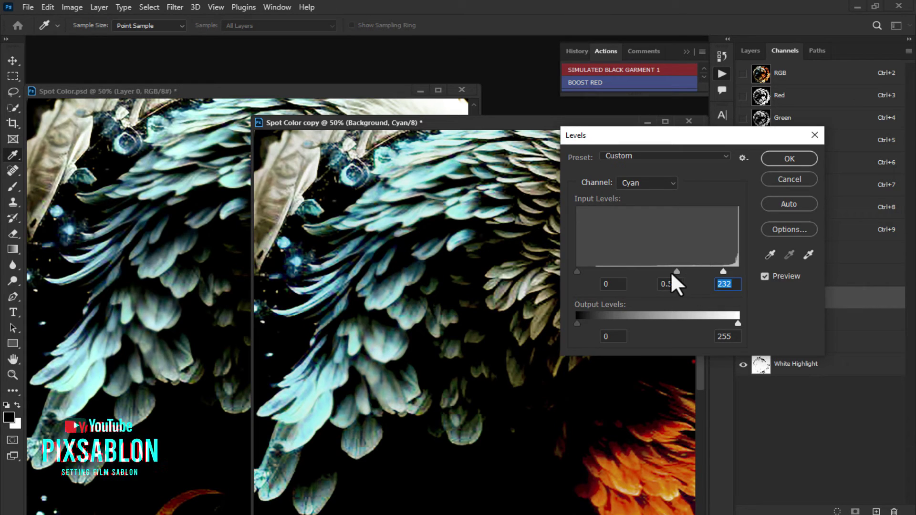
click(789, 159)
click(785, 162)
Zoom to 66.7% and pan to the smaller eagle's head and eyes
key(z)
shift+click(595, 360)
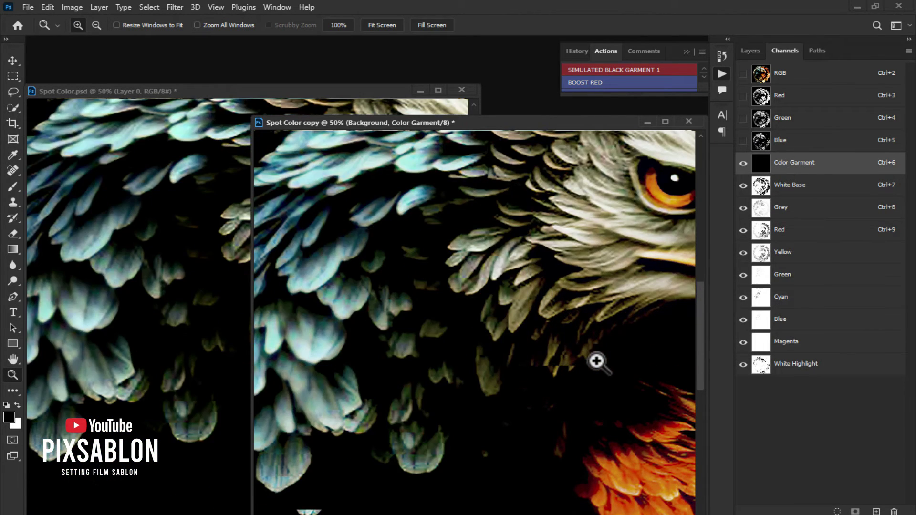
drag(608, 394, 502, 239)
mouse_move(552, 338)
mouse_down()
mouse_move(491, 255)
mouse_move(517, 276)
mouse_move(543, 235)
mouse_up()
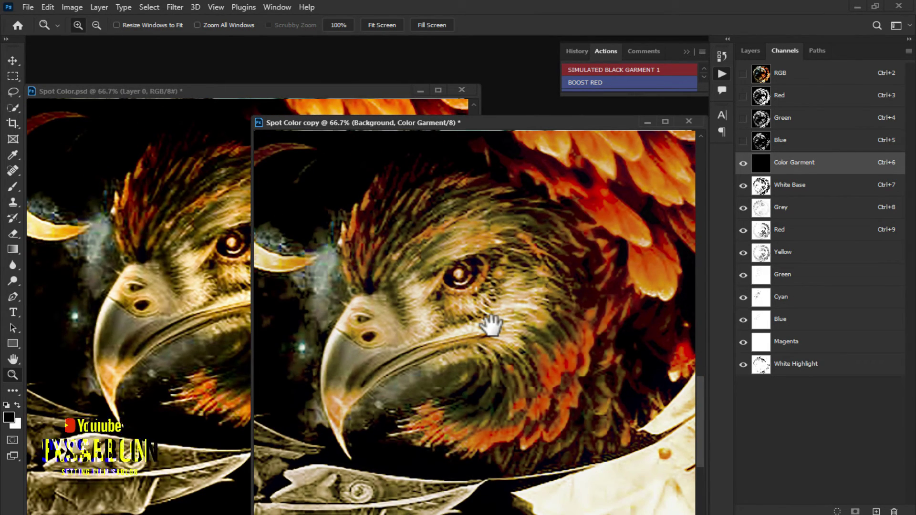
scroll(485, 256, down, 3)
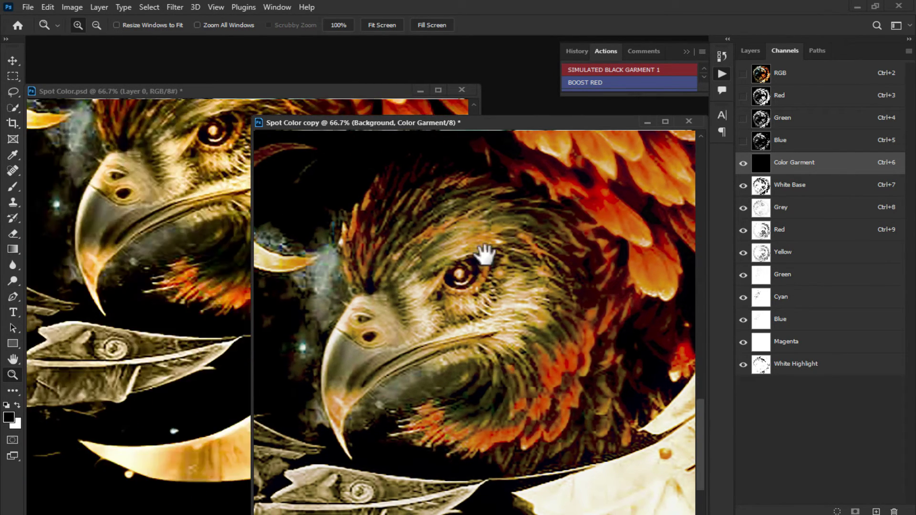
scroll(487, 256, down, 3)
scroll(463, 320, down, 2)
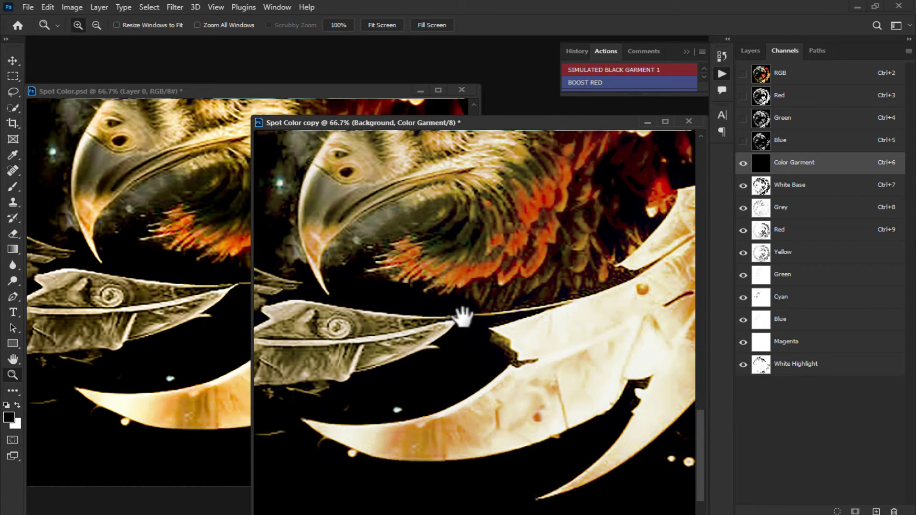
drag(528, 256, 466, 326)
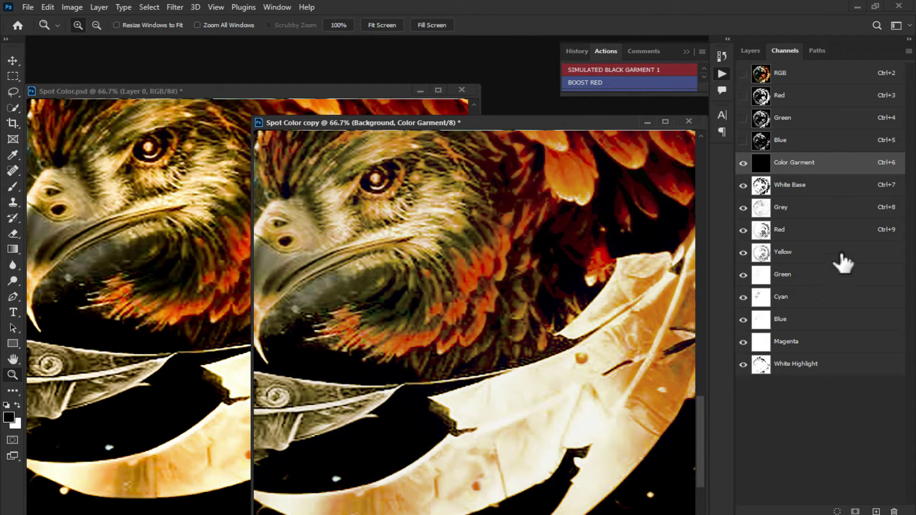
Lower the Yellow channel's Levels midtone to about 0.7 and apply it
click(837, 261)
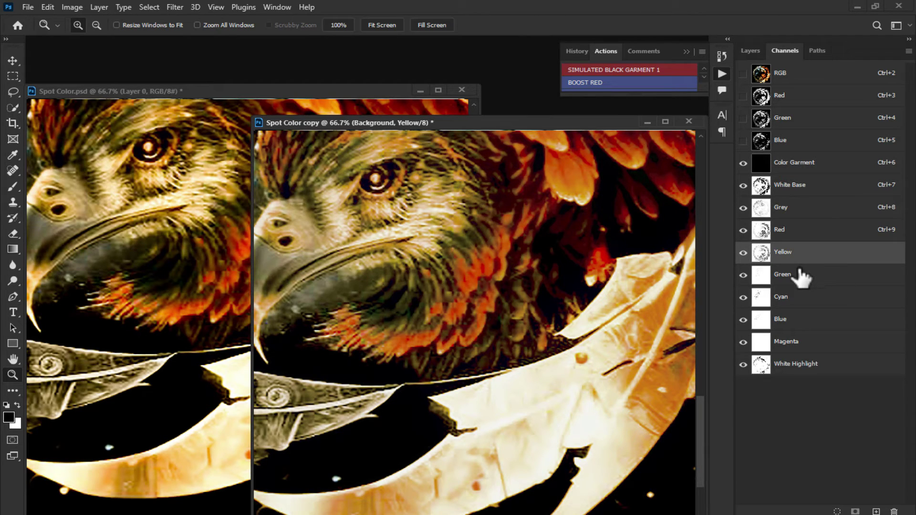
key(ctrl+l)
drag(657, 271, 661, 272)
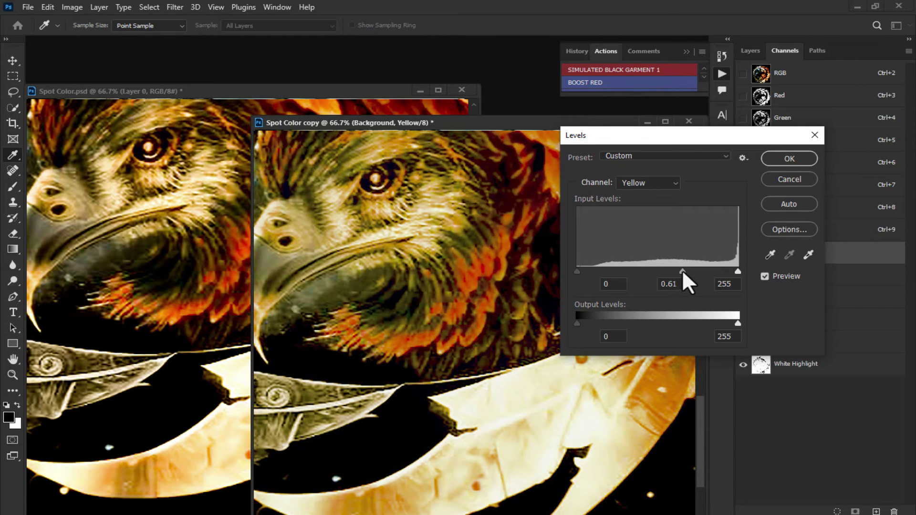
mouse_move(682, 271)
mouse_down()
mouse_move(622, 271)
mouse_move(686, 271)
mouse_up()
click(790, 159)
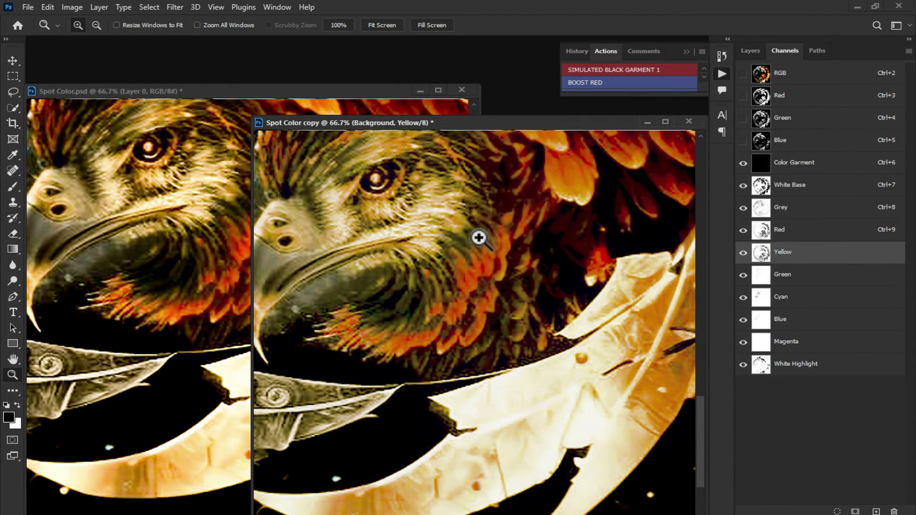
Close Spot Color.psd without saving and dock Spot Color copy as a tab
right_click(414, 205)
click(426, 210)
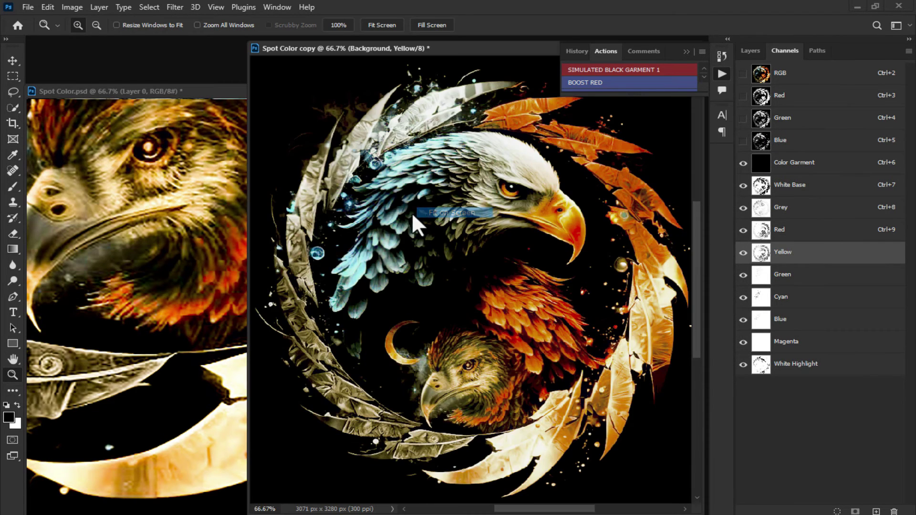
right_click(209, 200)
click(216, 204)
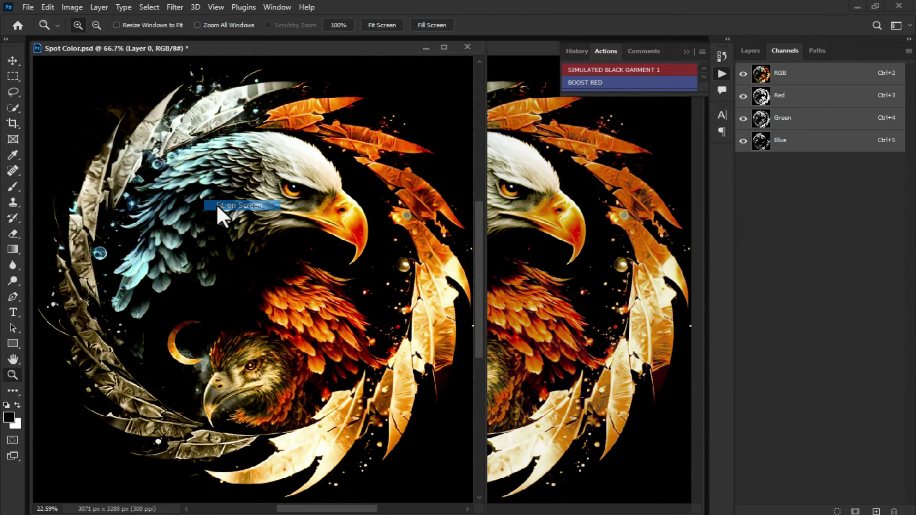
click(468, 46)
click(453, 202)
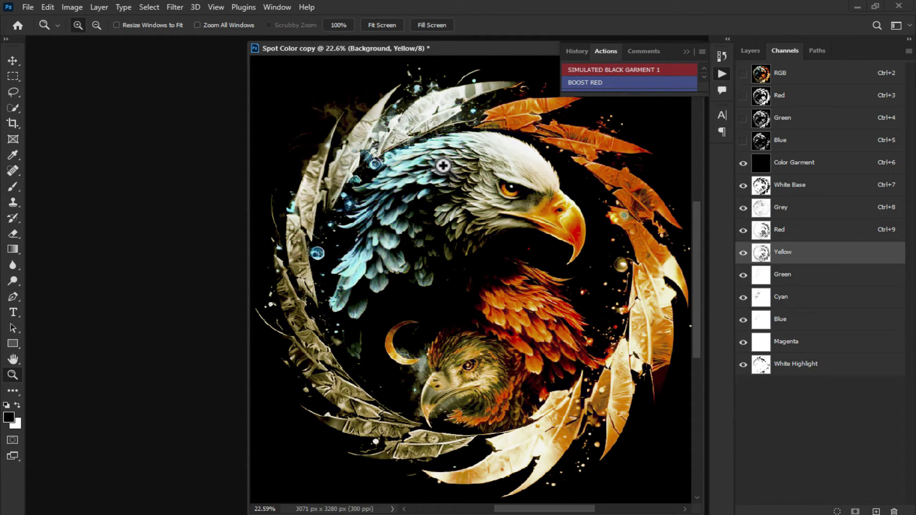
click(684, 48)
click(511, 202)
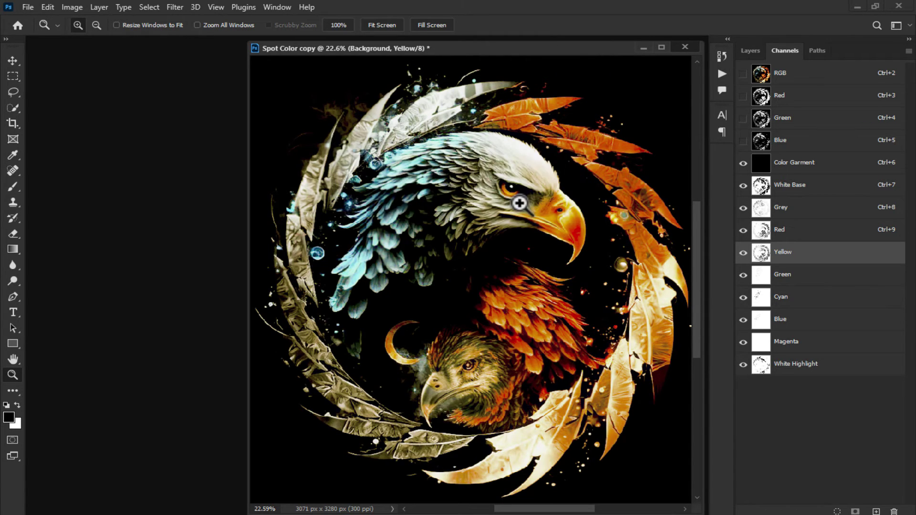
drag(516, 53, 380, 45)
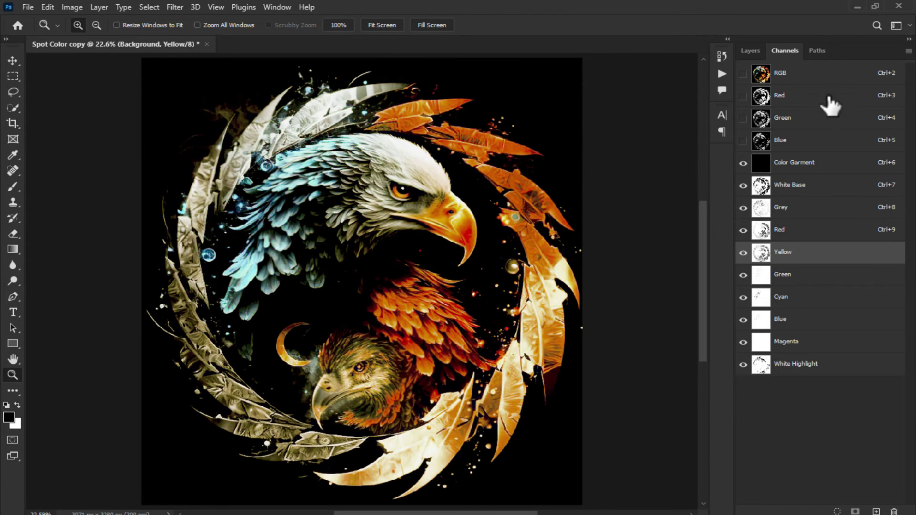
Delete the copy's RGB channels, confirming the flatten
click(832, 81)
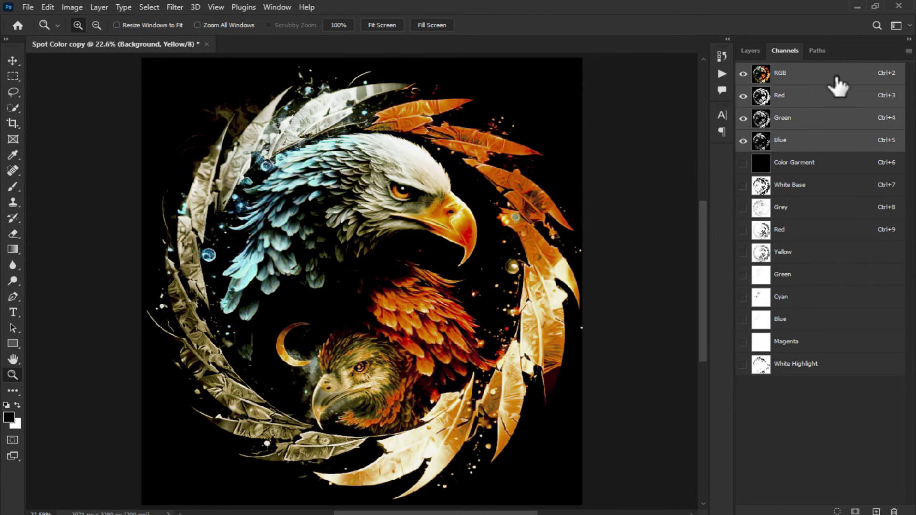
right_click(830, 113)
click(854, 120)
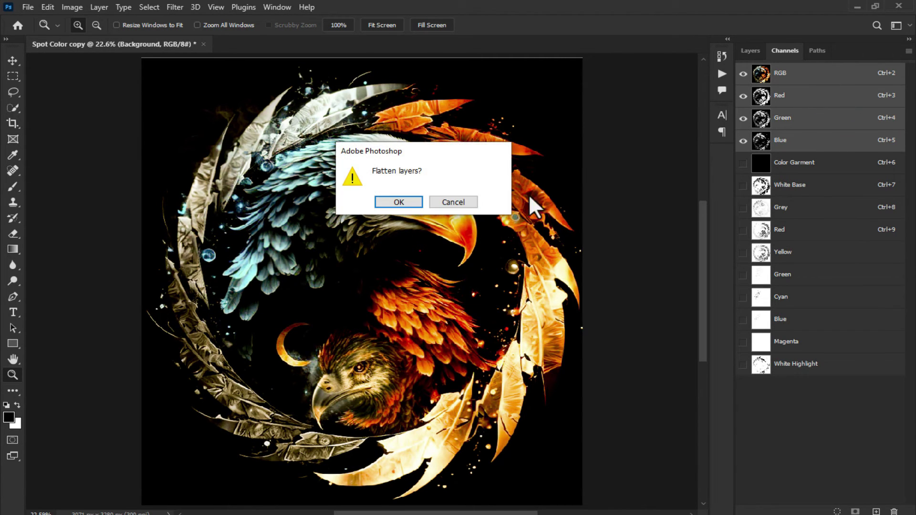
click(402, 201)
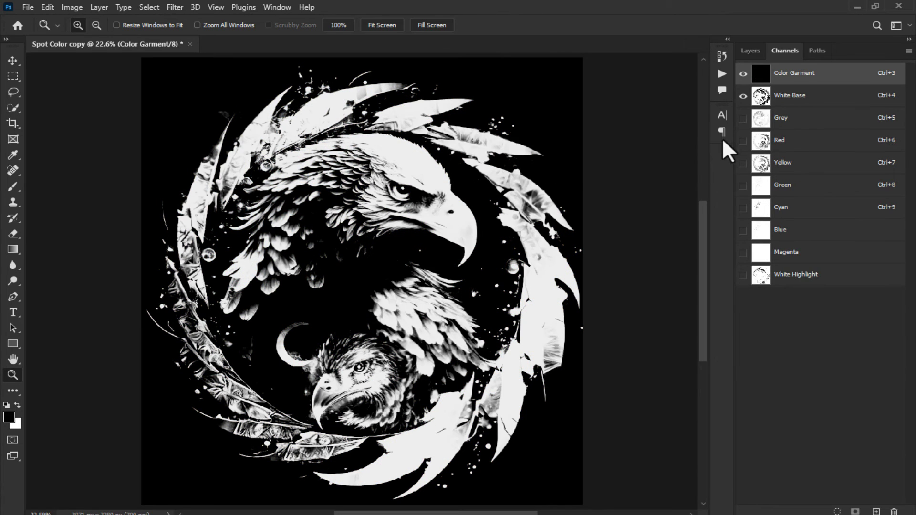
Toggle the Grey through Cyan channels, previewing Grey, Red and Yellow individually
drag(743, 118, 743, 275)
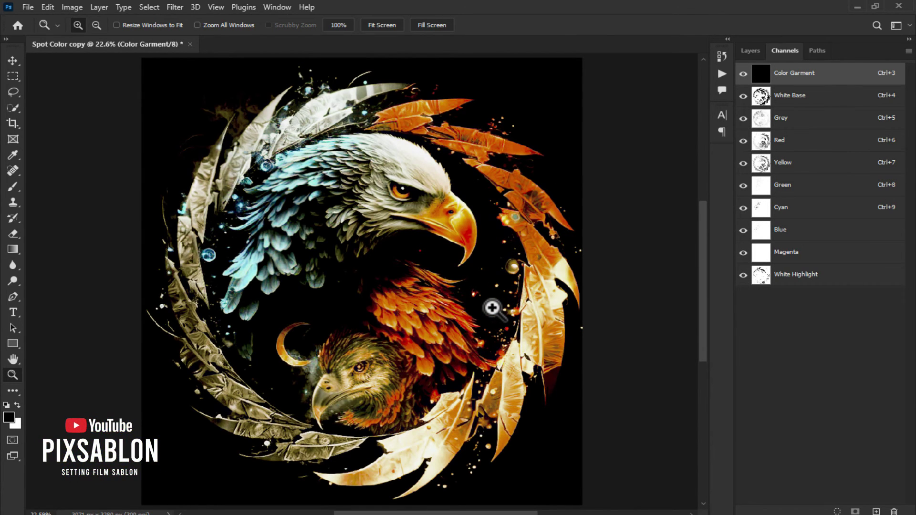
click(375, 228)
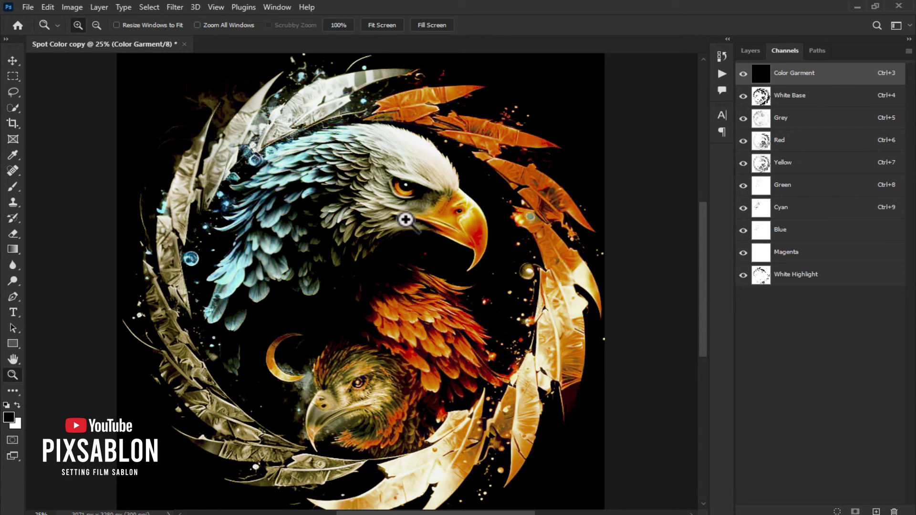
drag(743, 118, 743, 275)
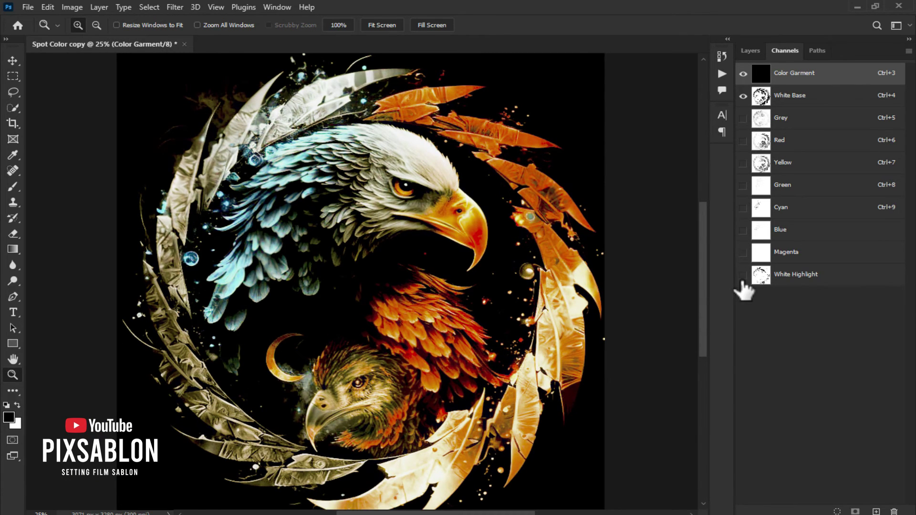
click(743, 117)
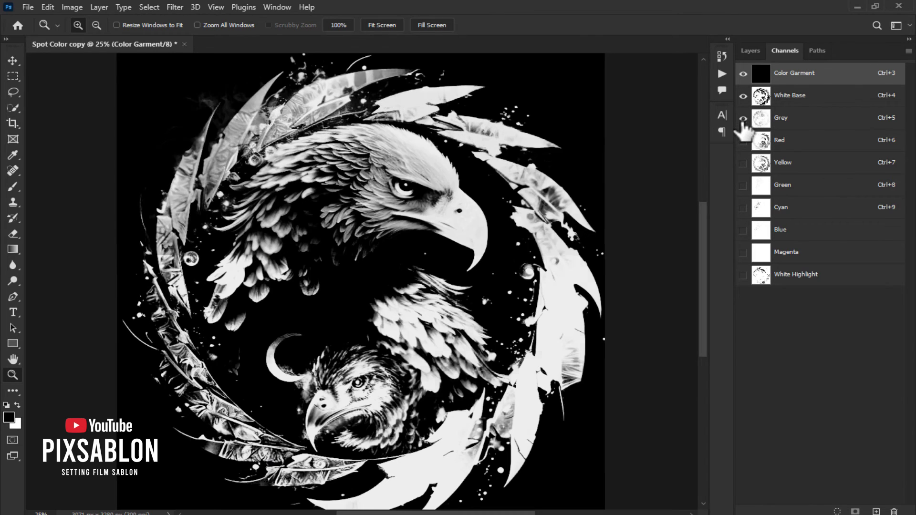
click(743, 118)
click(743, 141)
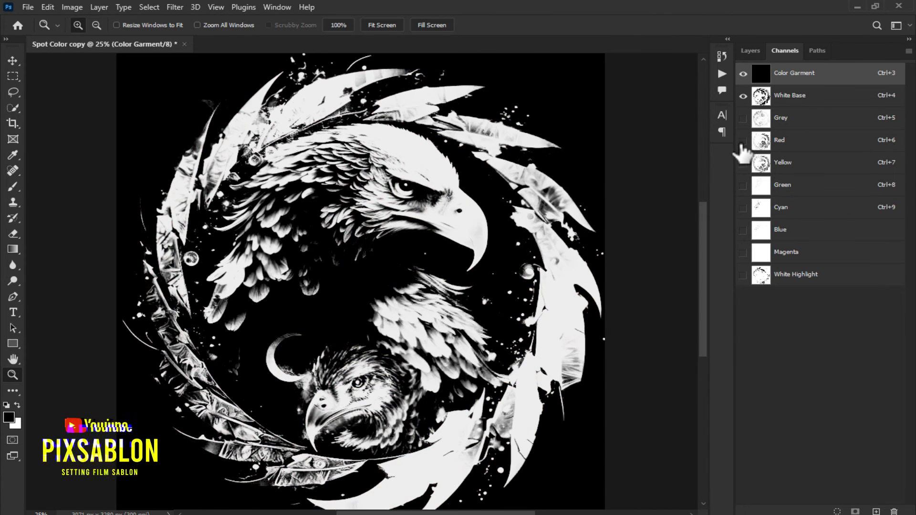
click(743, 163)
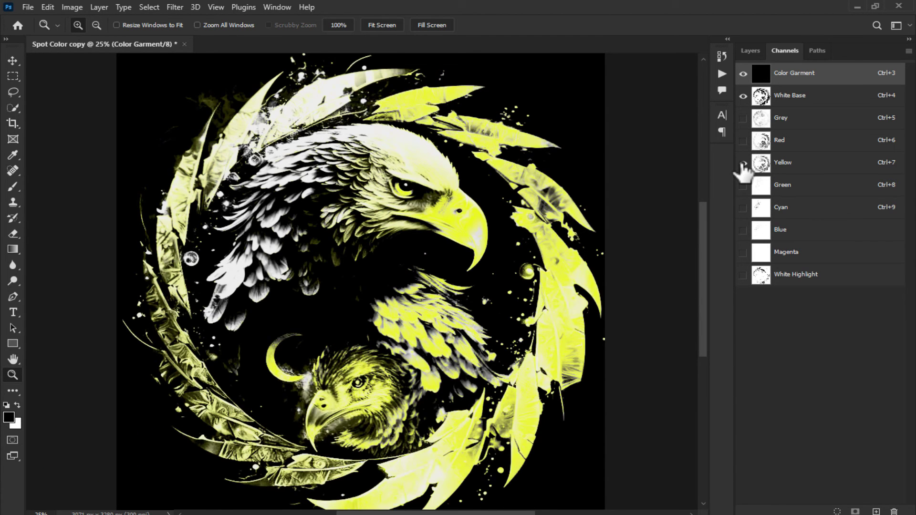
click(743, 163)
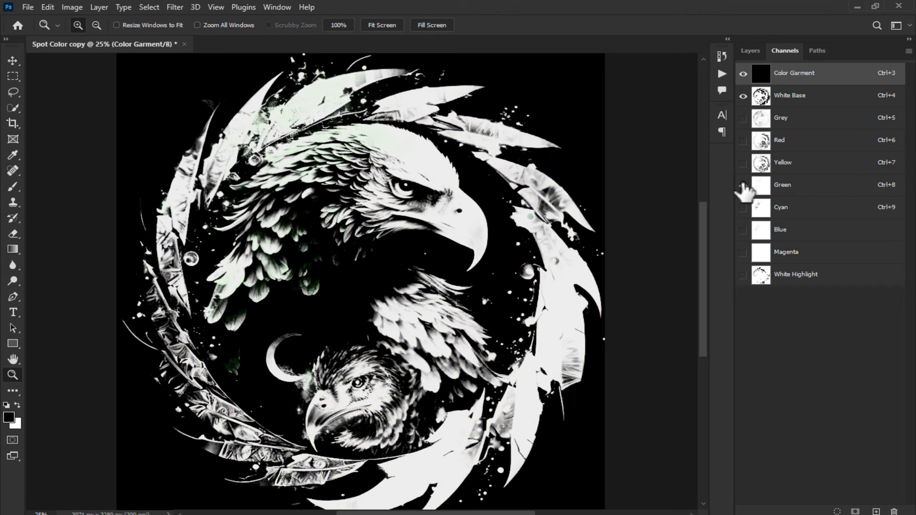
Preview the Green, Cyan and Blue spot channels one at a time
click(743, 186)
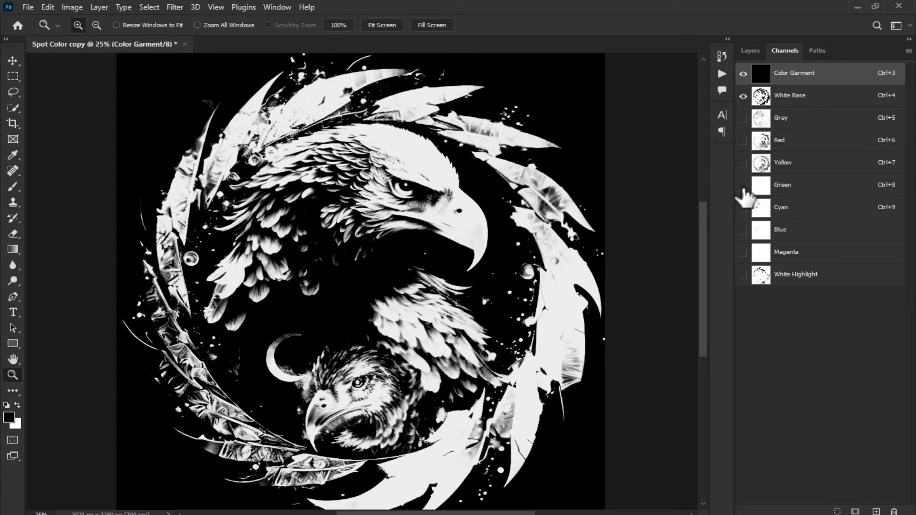
click(743, 187)
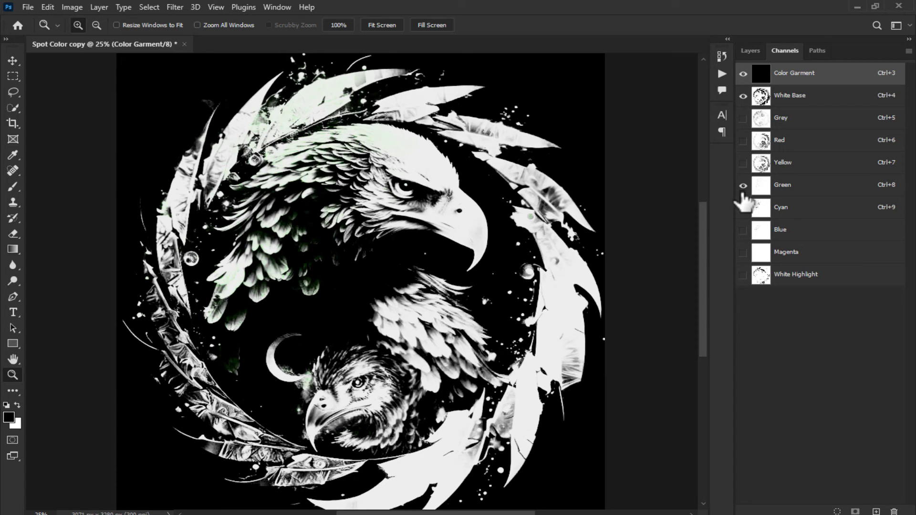
click(743, 209)
click(742, 208)
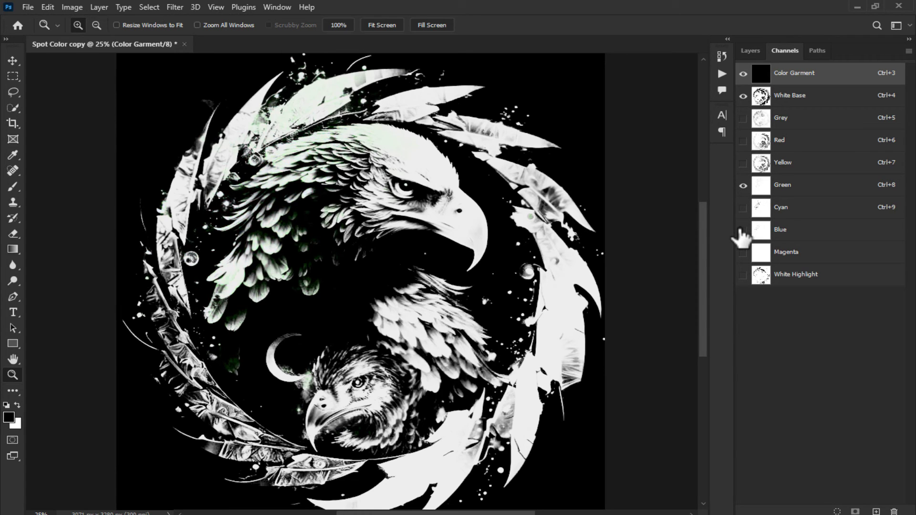
click(743, 231)
click(743, 231)
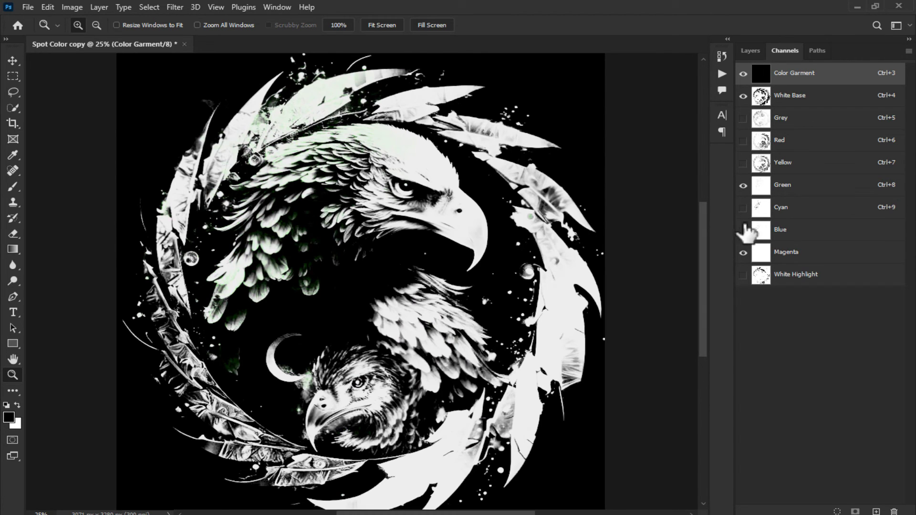
click(742, 186)
Delete the Magenta channel, then preview White Highlight and show White Base through Yellow
click(823, 258)
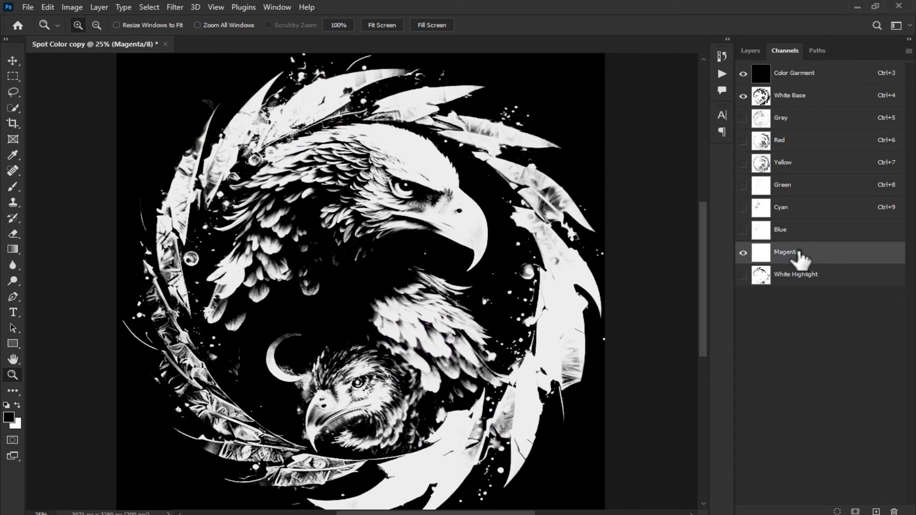
drag(825, 260, 893, 511)
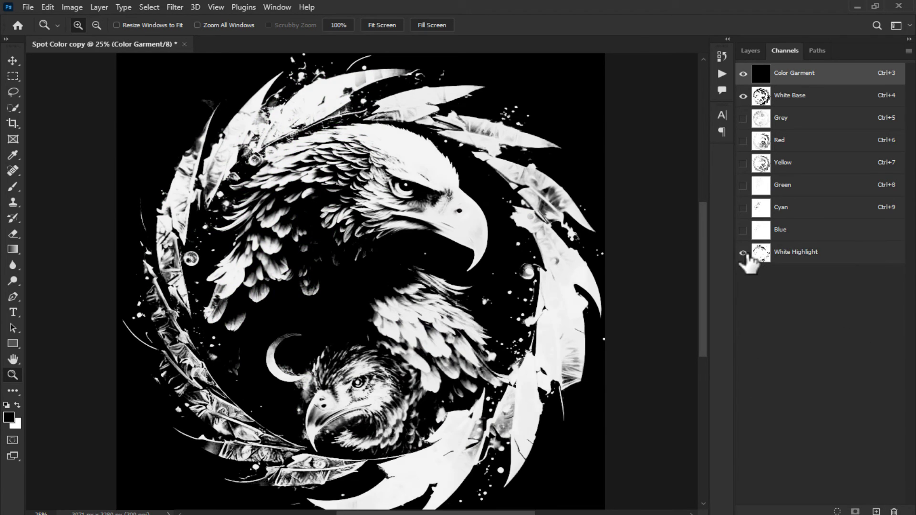
click(744, 254)
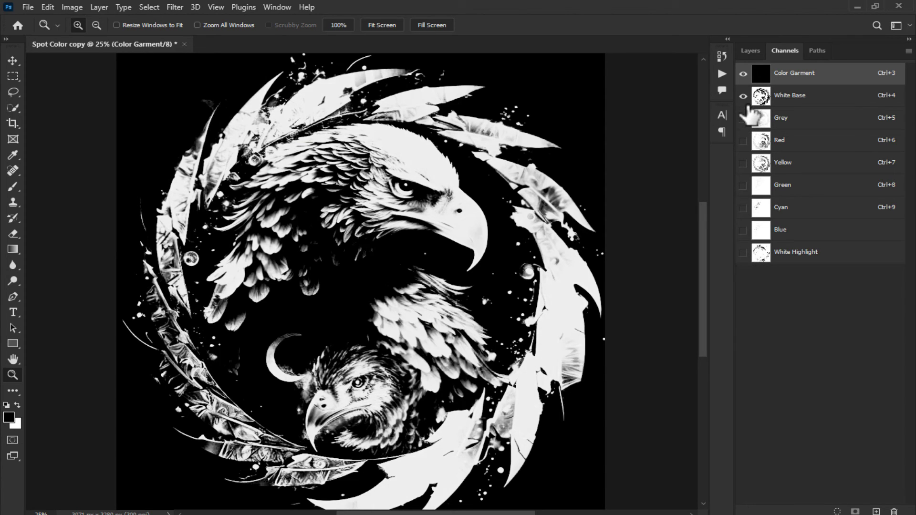
click(743, 96)
click(744, 253)
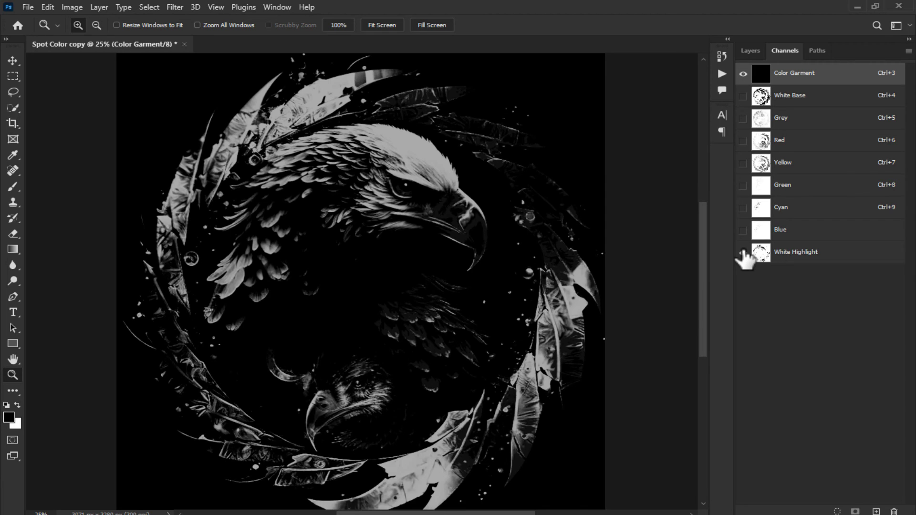
click(743, 253)
drag(743, 96, 744, 164)
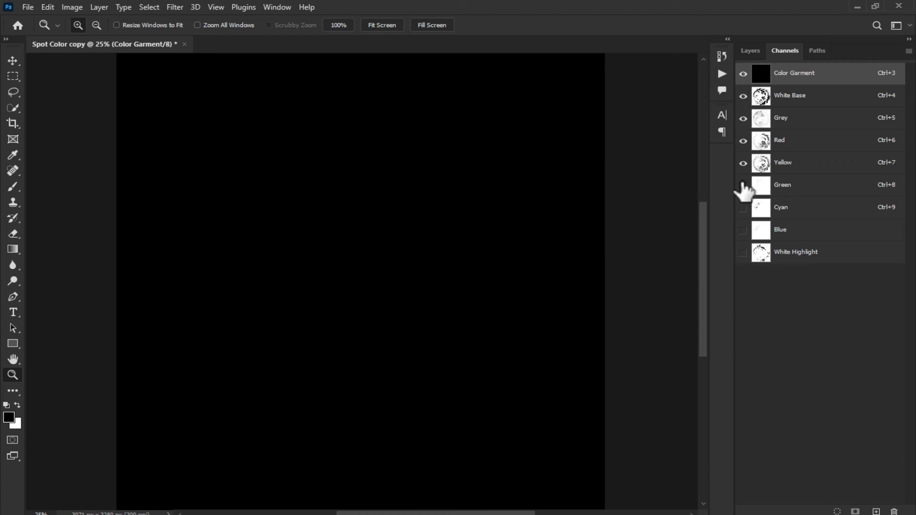
click(744, 253)
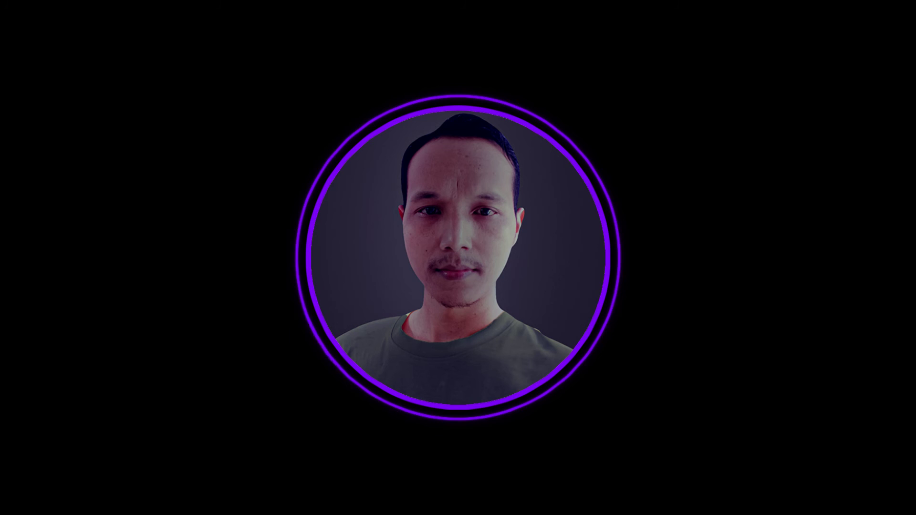